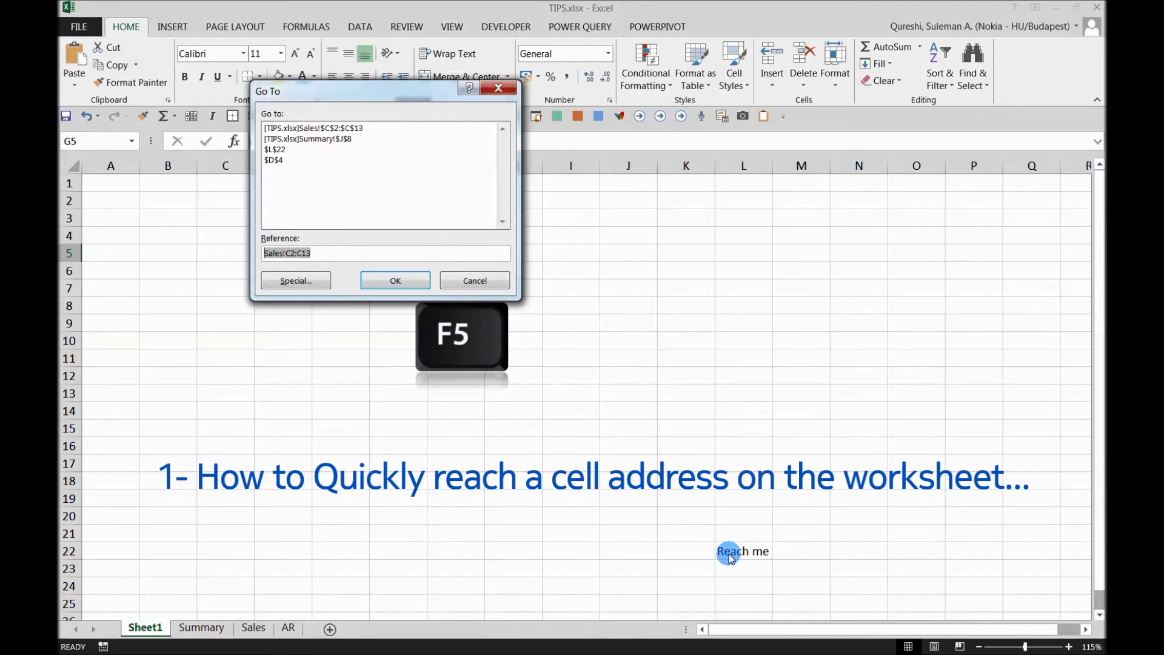
Use Go To to jump to cell L22 containing "Reach me" and return to cell G5.
key("BackSpace")
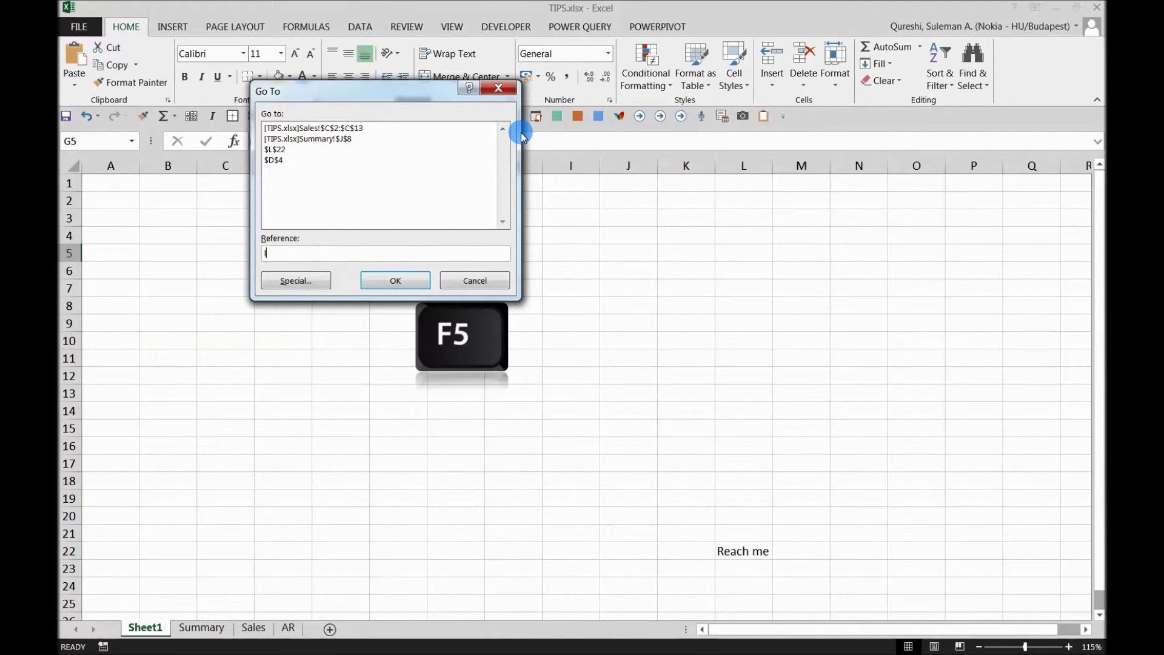
key("Return")
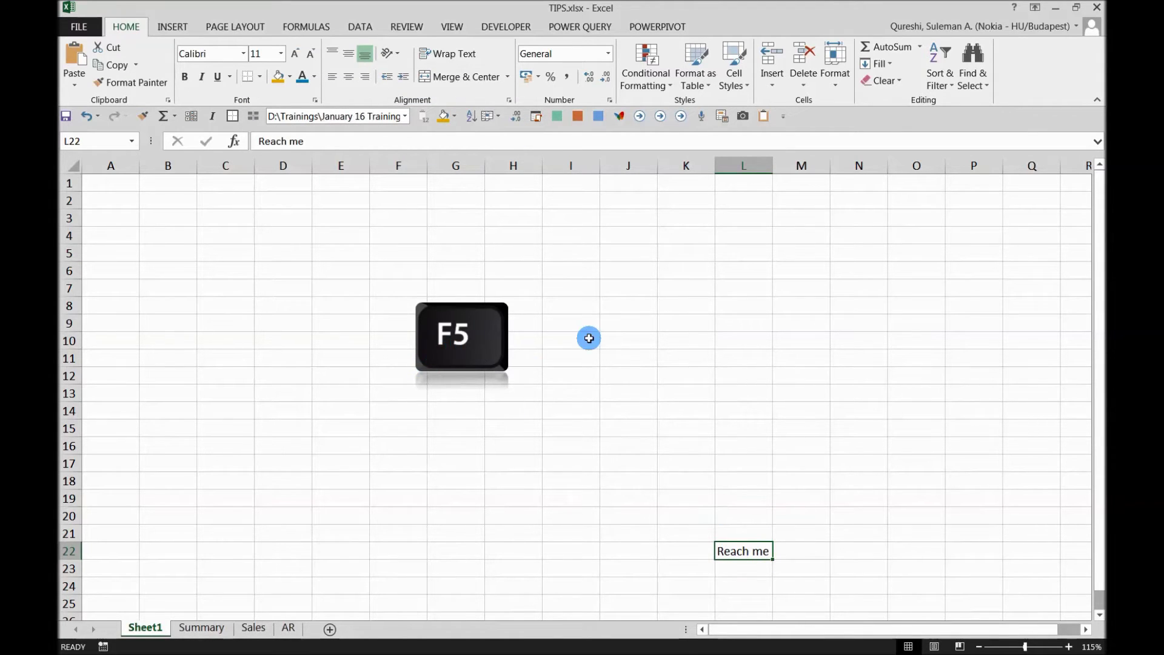
key("F5")
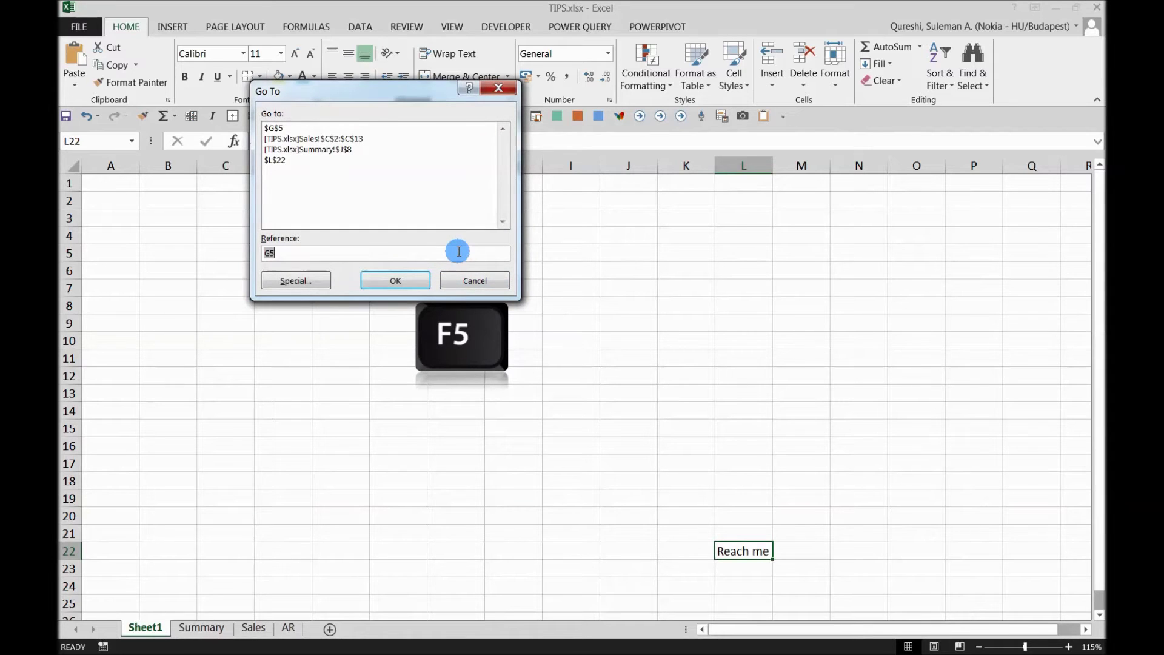
key("Return")
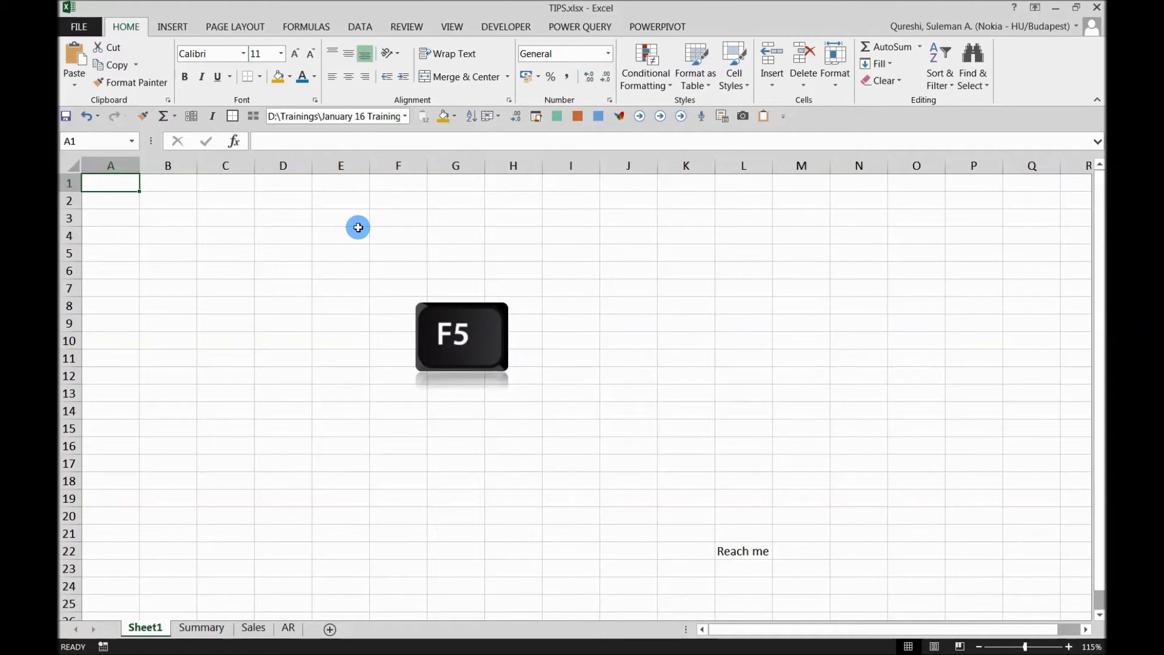
left_click(244, 252)
scroll(253, 299, "down", 4)
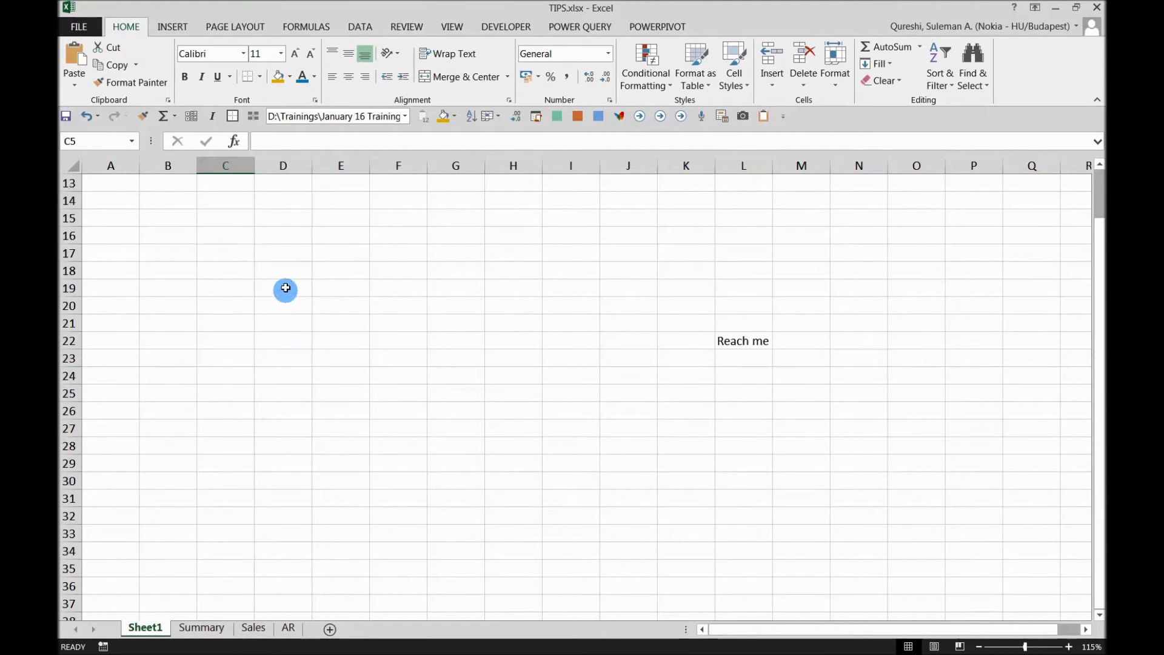
scroll(286, 289, "up", 4)
key("F5")
left_click(291, 208)
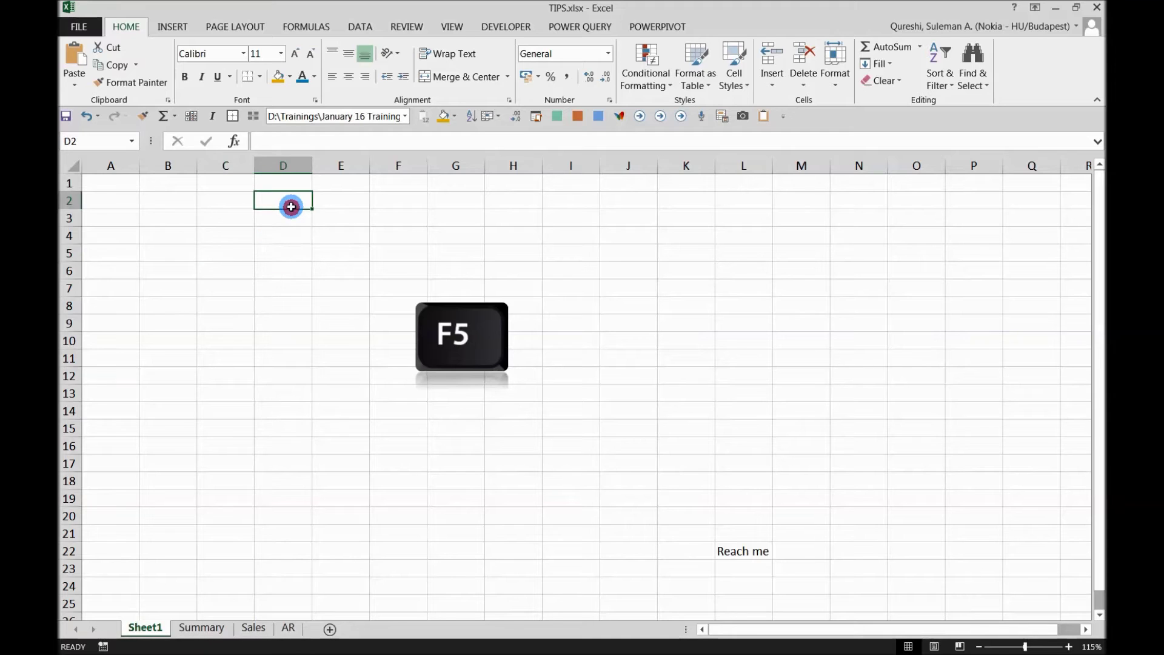
left_click(358, 243)
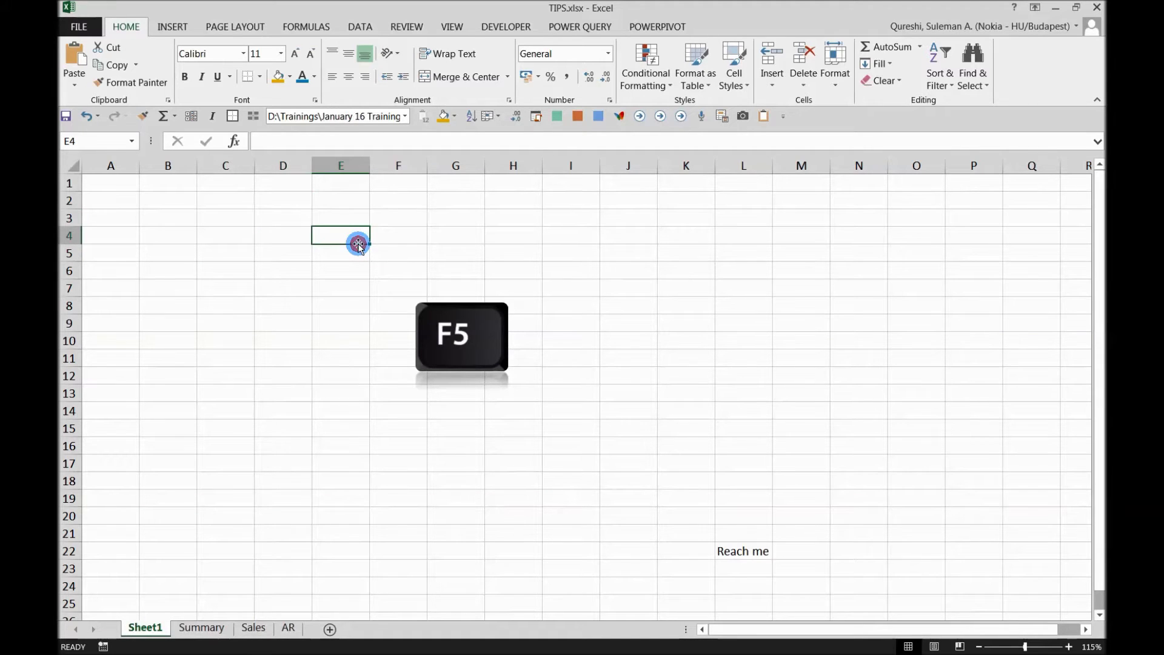
key("F5")
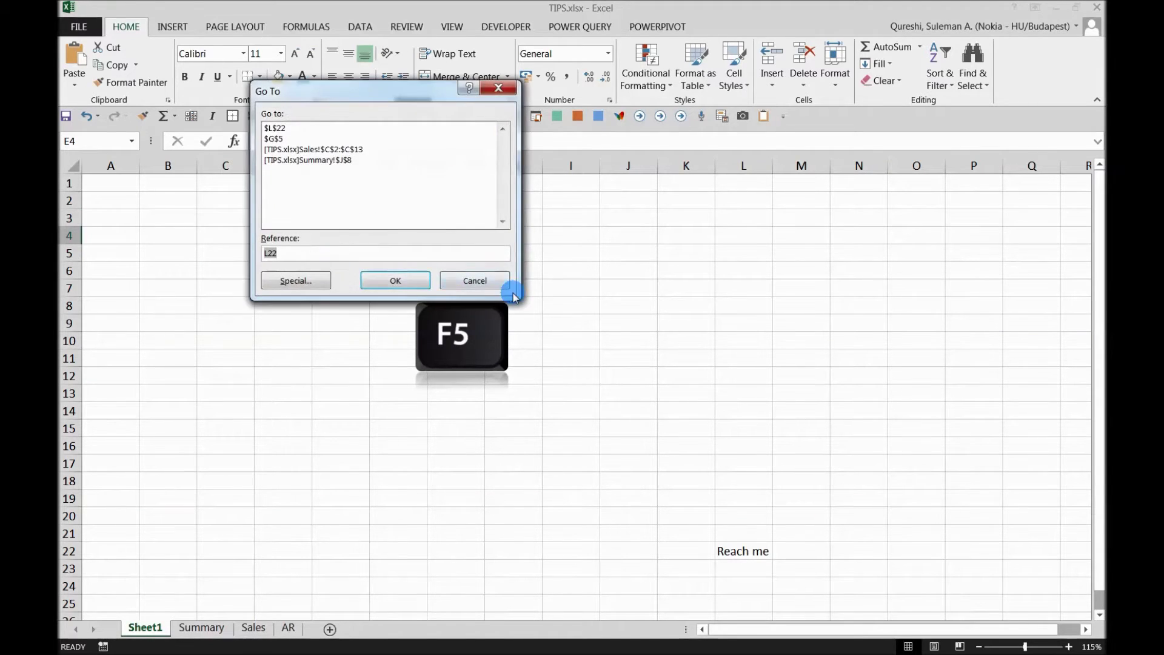
left_click(474, 281)
left_click(511, 260)
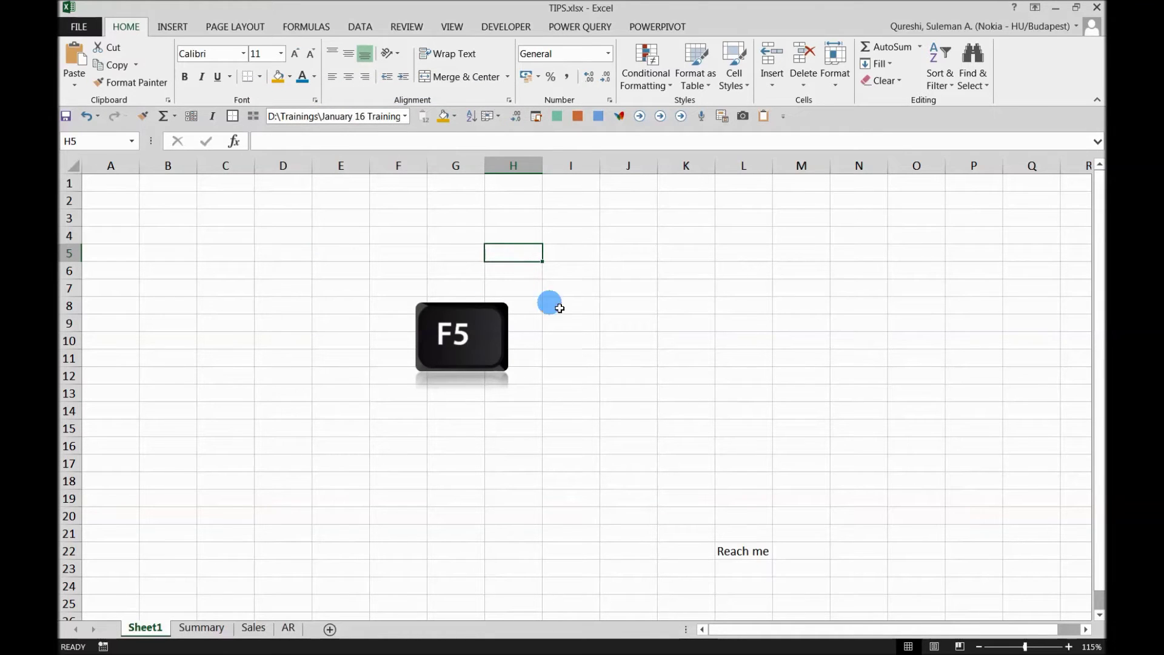
On the Summary sheet, jump from the P07 Sales total in J8 to its precedent cells and return to J8 with Go To.
left_click(218, 627)
left_click(646, 286)
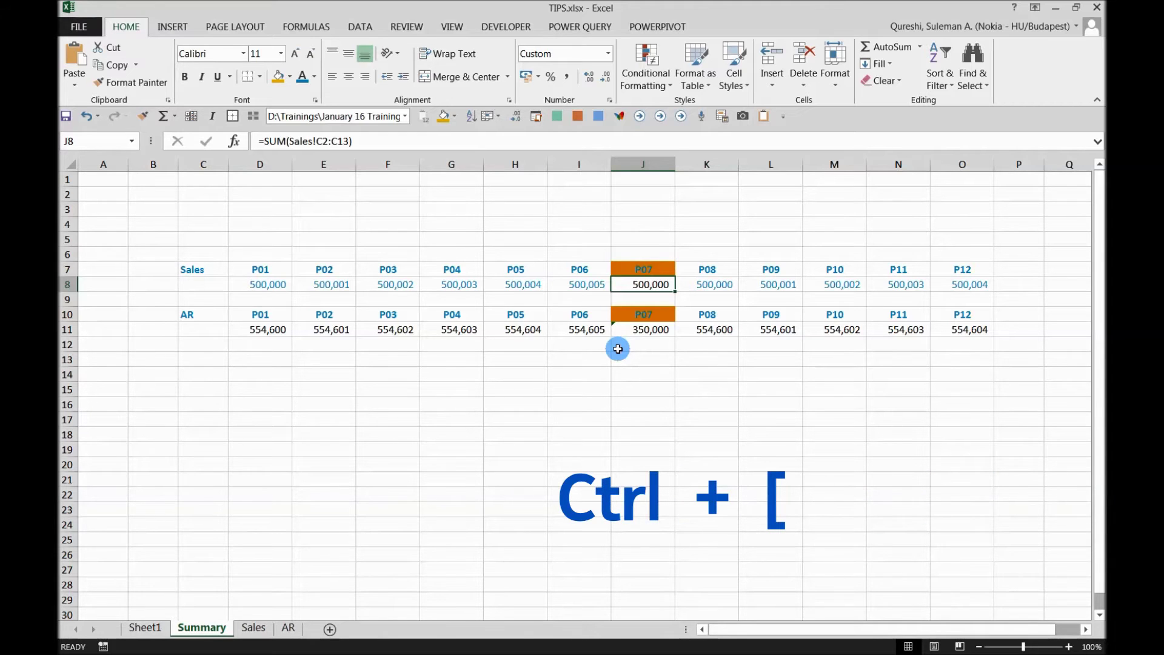
key("ctrl+bracketleft")
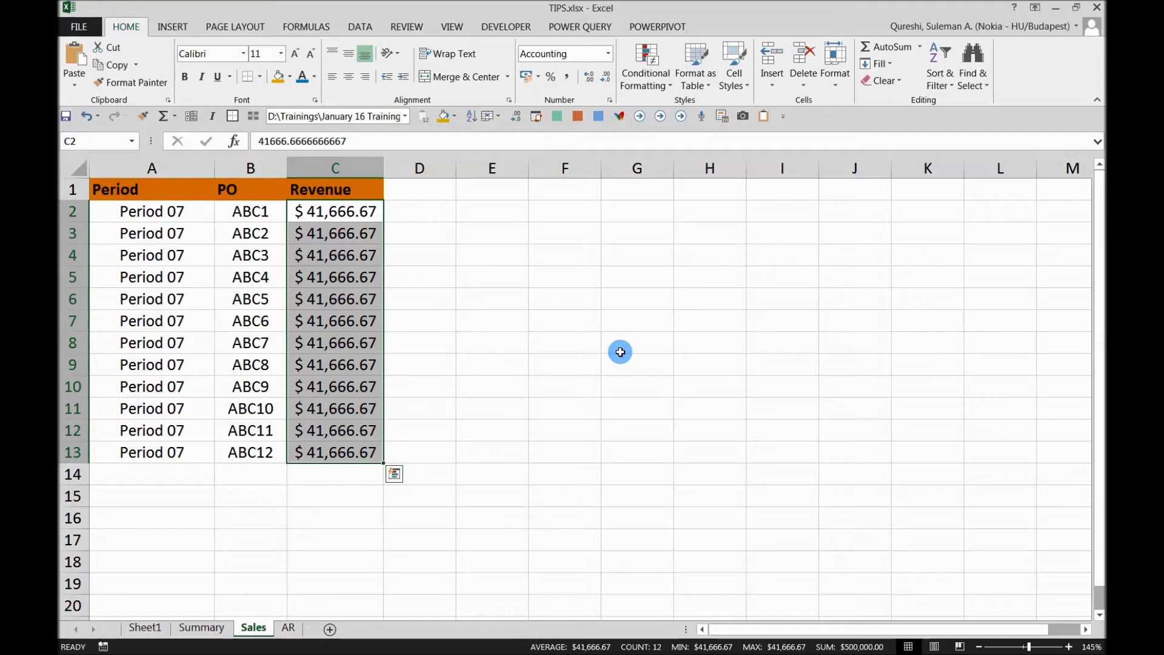
key("F5")
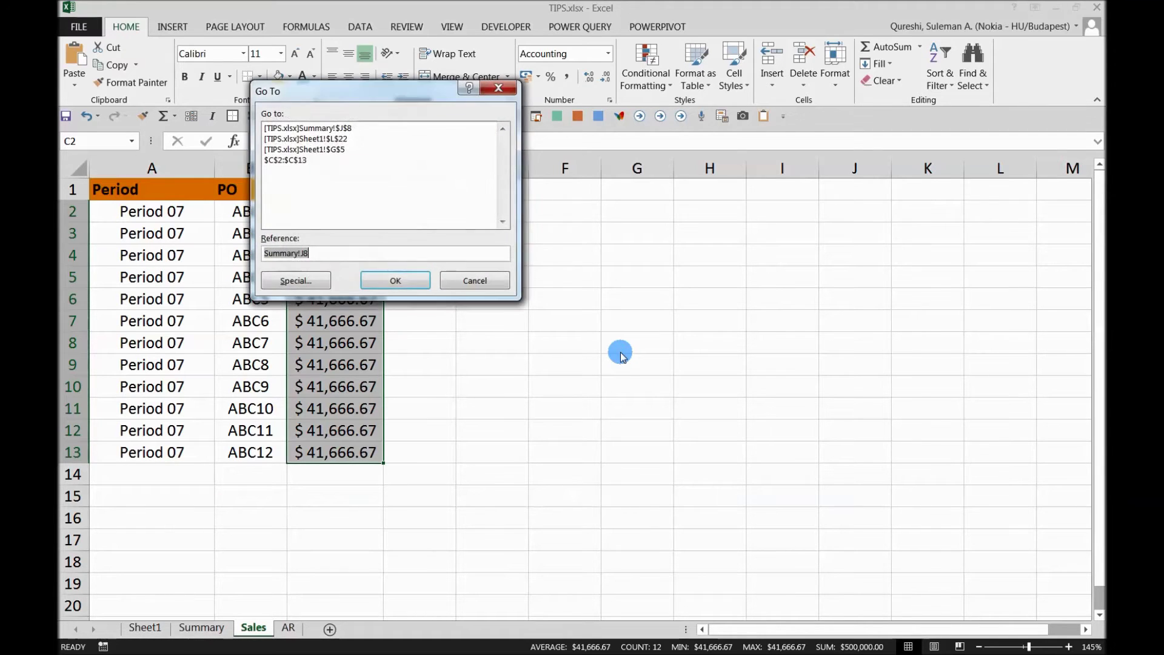
key("Return")
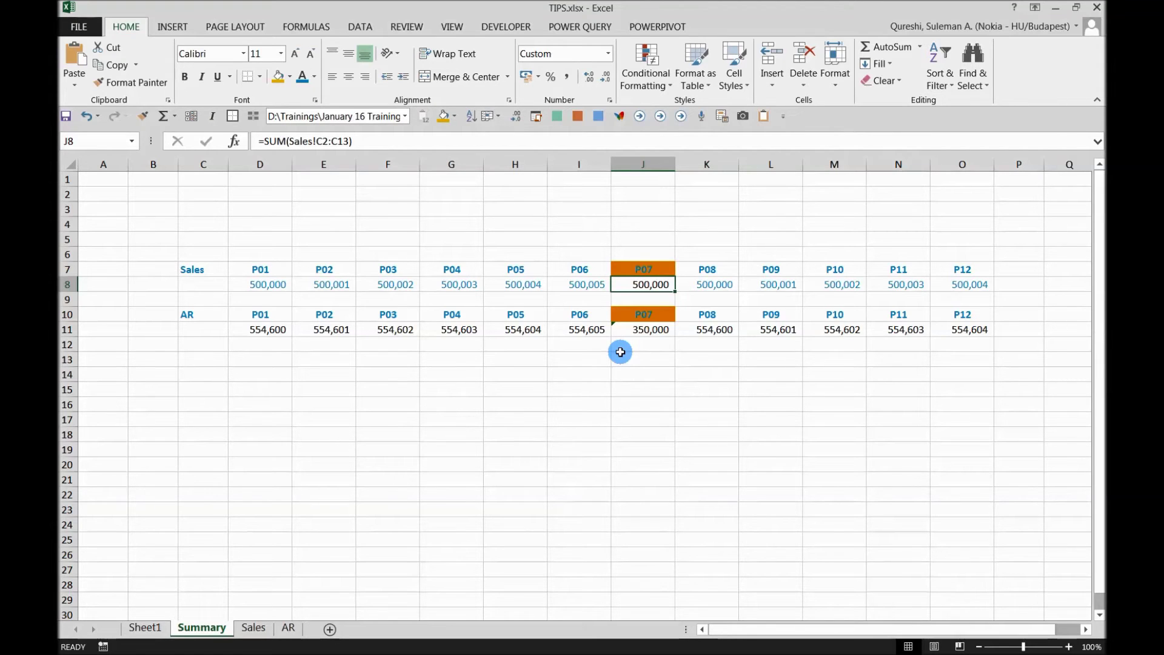
Repeat twice the jump from Summary cell J8 to its source range on the Sales sheet and back using Go To.
key("ctrl")
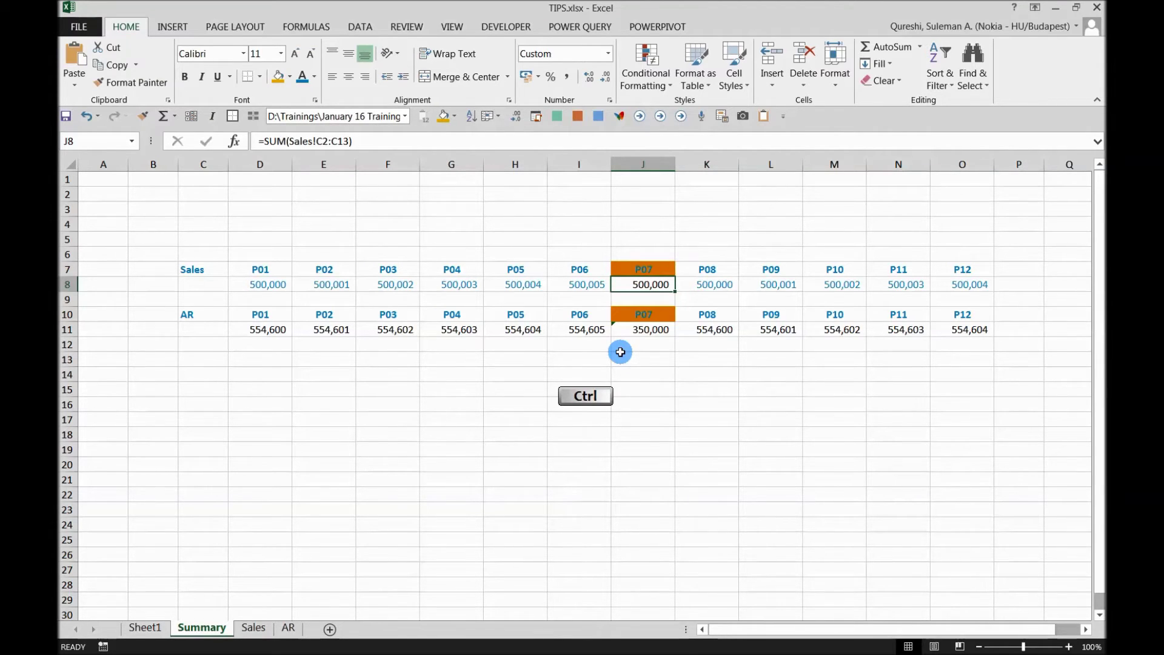
key("ctrl+bracketleft")
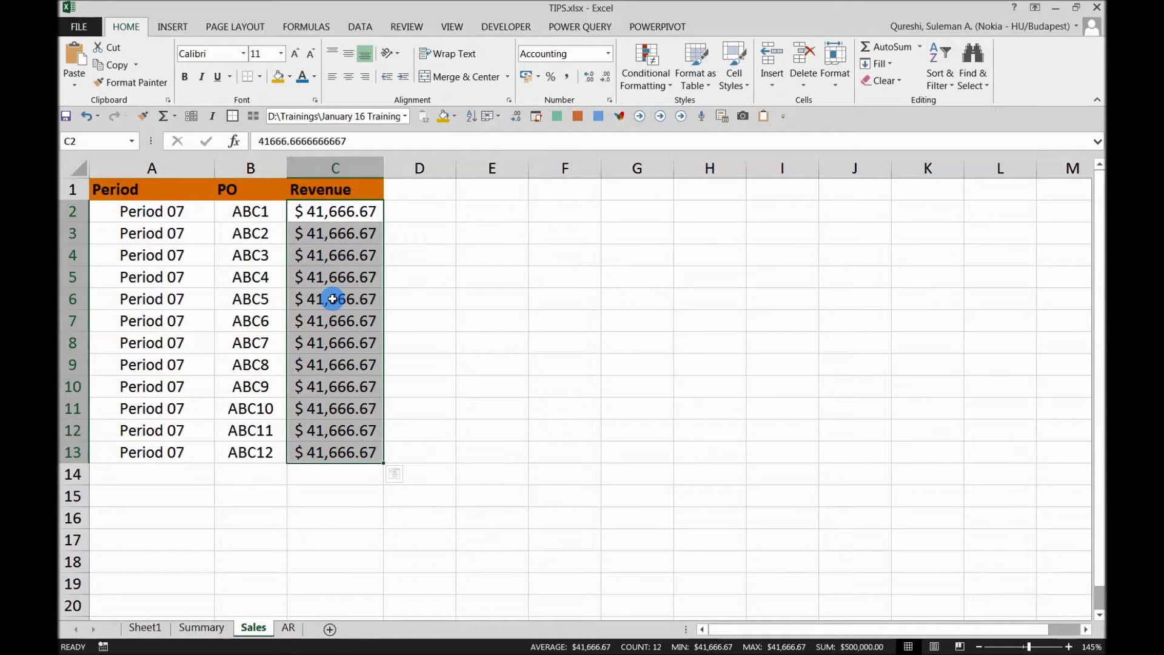
key("F5")
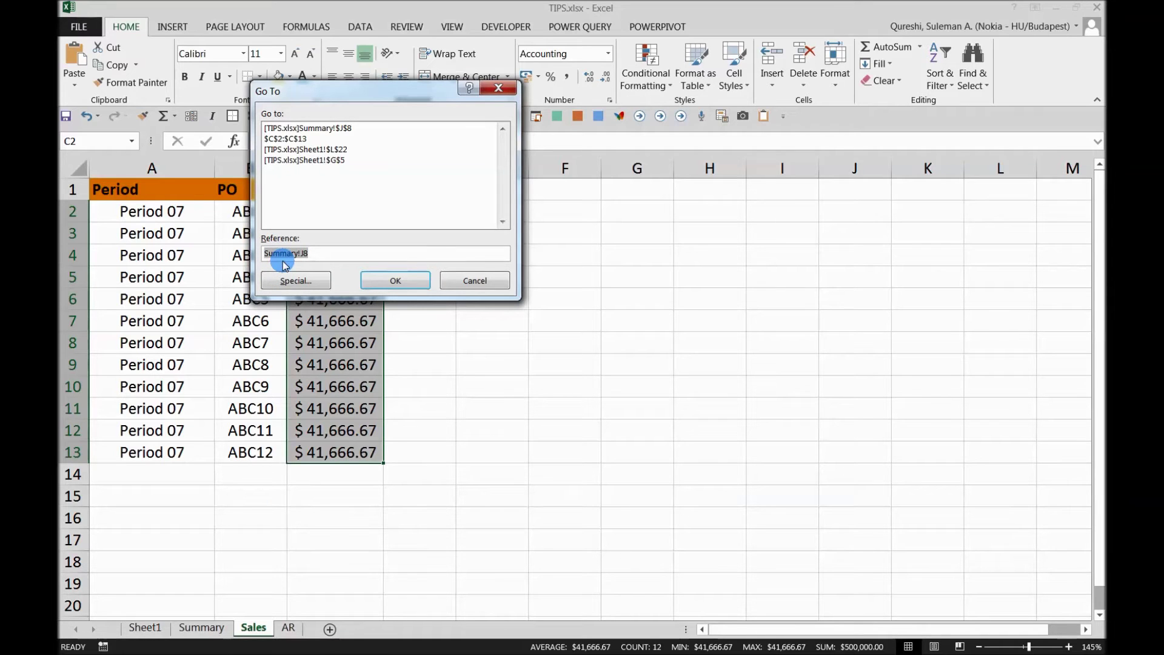
left_click(391, 280)
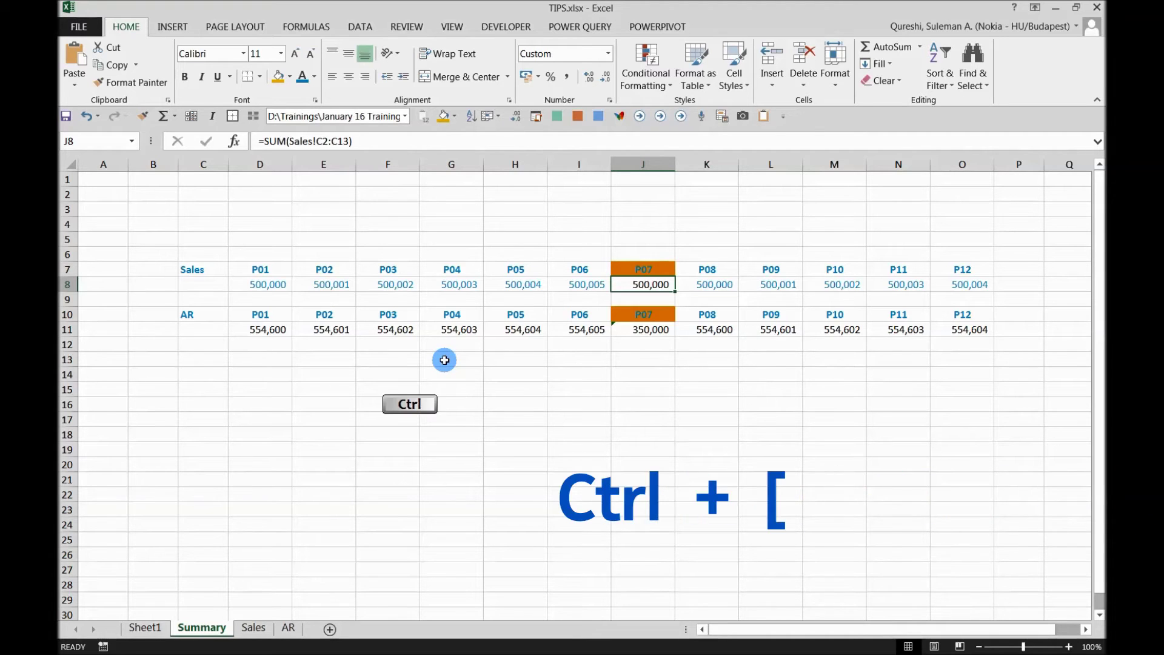
key("ctrl+bracketleft")
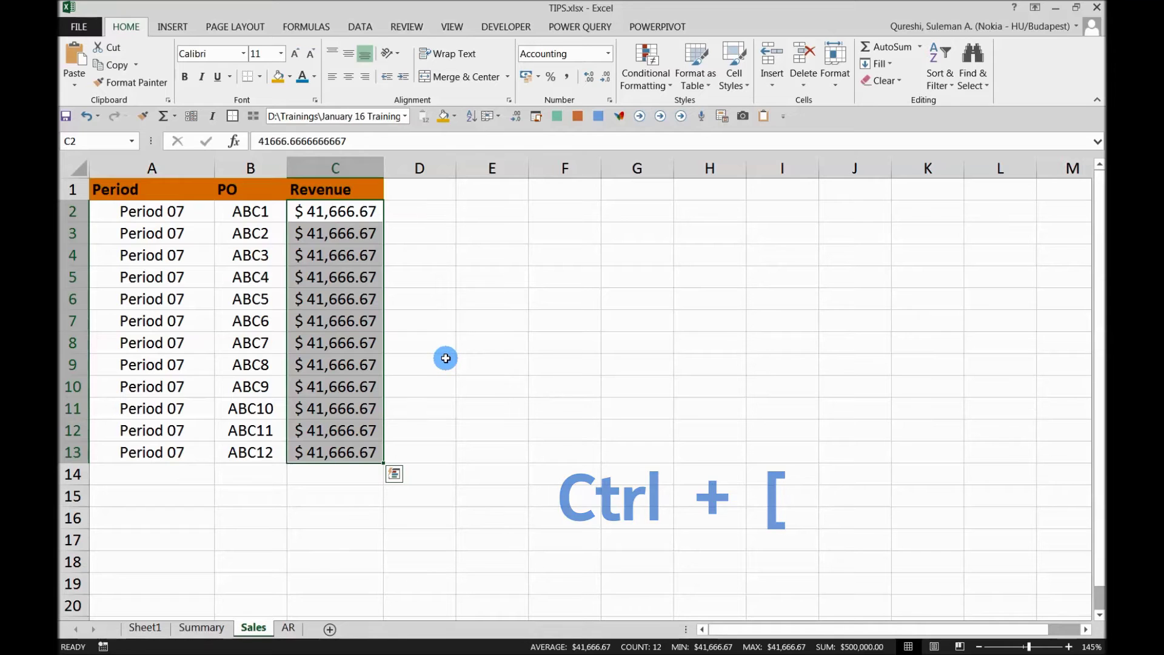
key("F5")
key("Return")
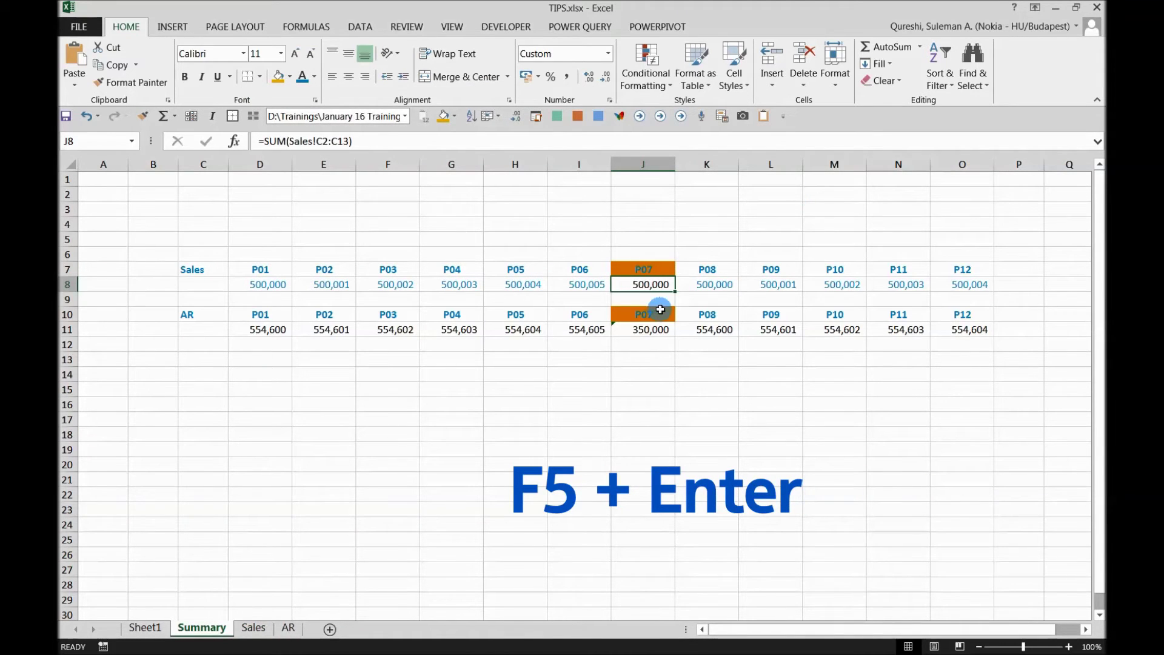
Set the font colour of the Sales and AR tables in C7:O11 to black.
left_click(572, 392)
left_click(347, 302)
left_click_drag(202, 272, 953, 328)
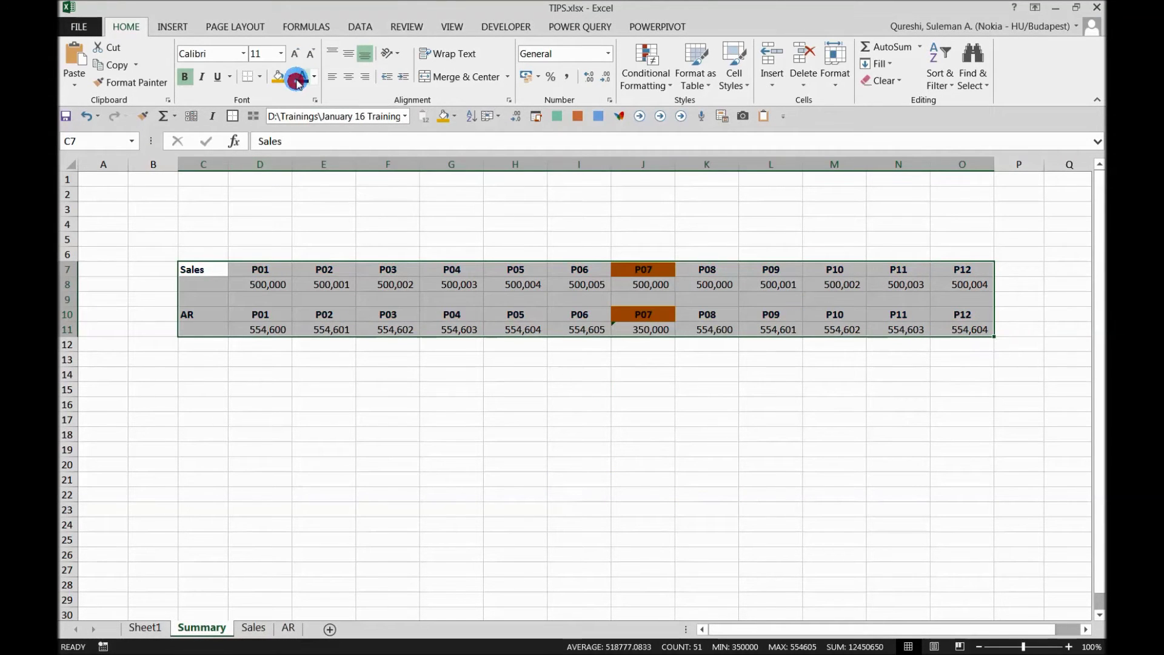
left_click(302, 76)
left_click(349, 218)
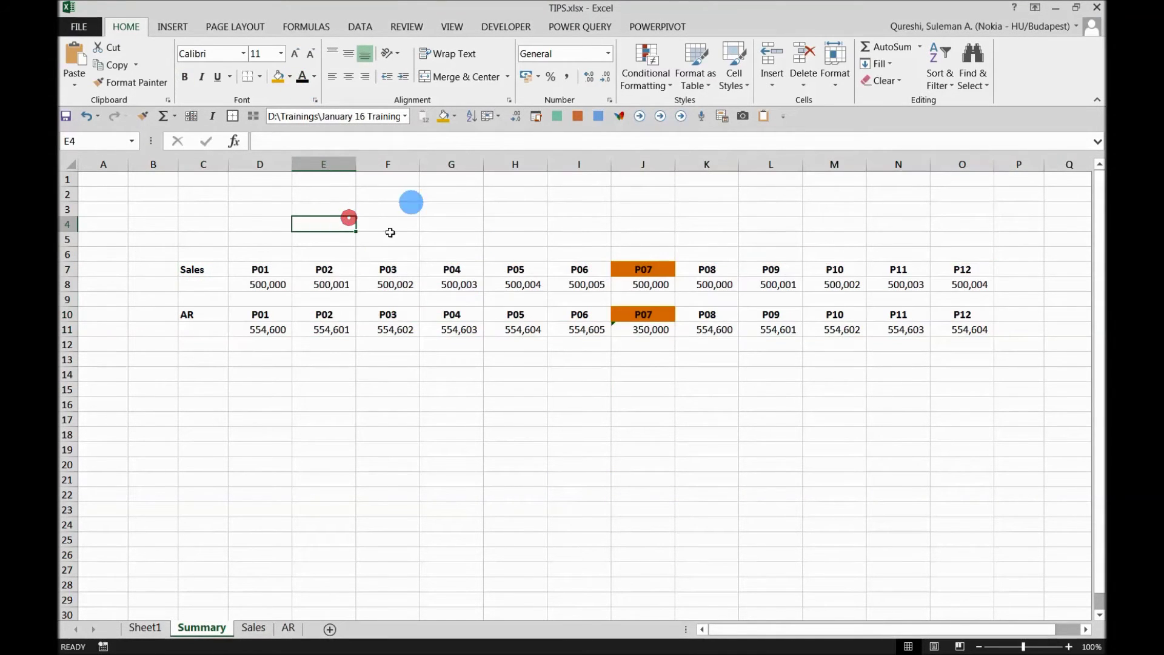
Examine the Sales and AR cells for P03, P05, P06 and P07 to see which hold constants and which hold formulas.
left_click(656, 332)
left_click(625, 285)
left_click(563, 285)
left_click(573, 315)
left_click(569, 328)
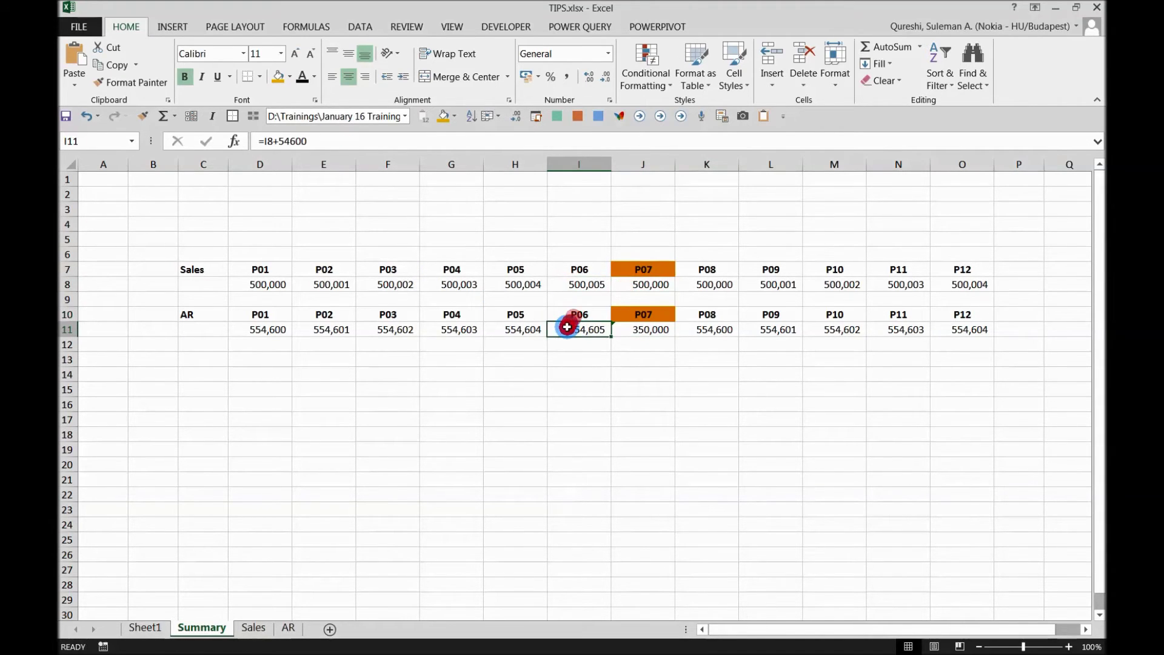
left_click(504, 330)
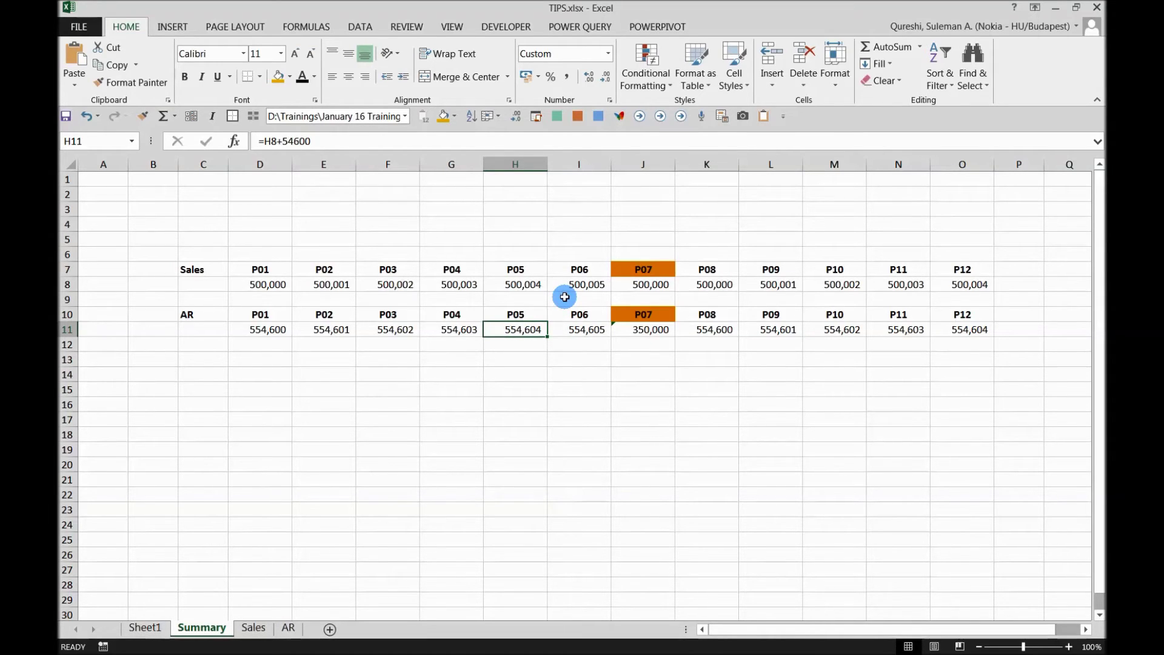
left_click(533, 284)
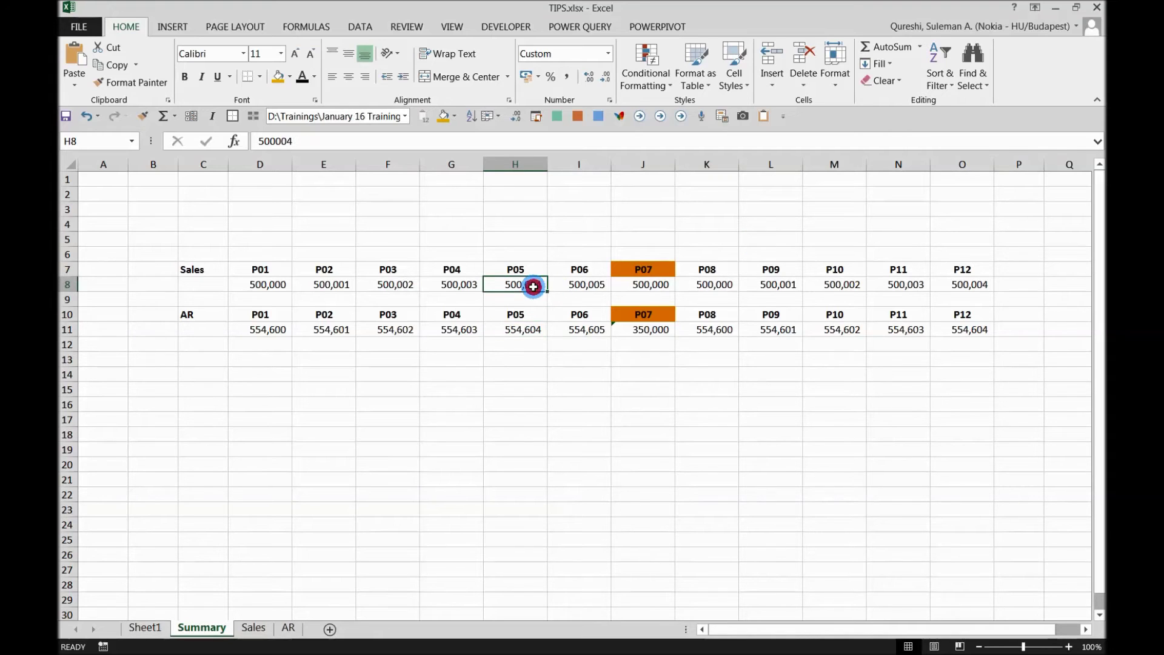
left_click(539, 325)
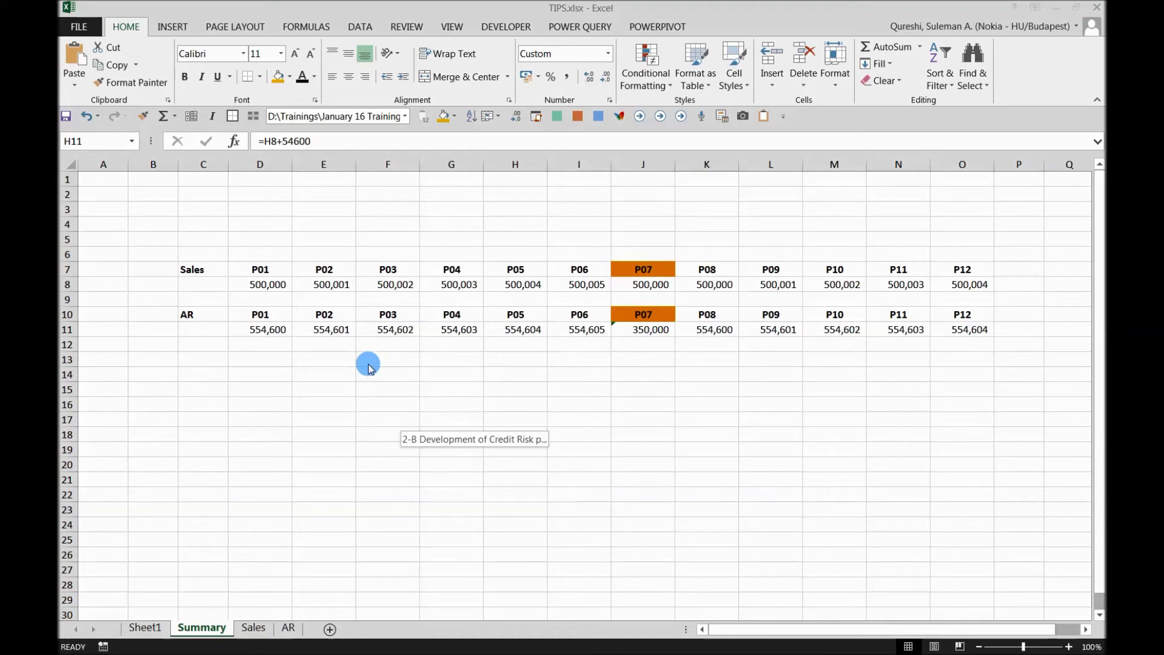
left_click(404, 361)
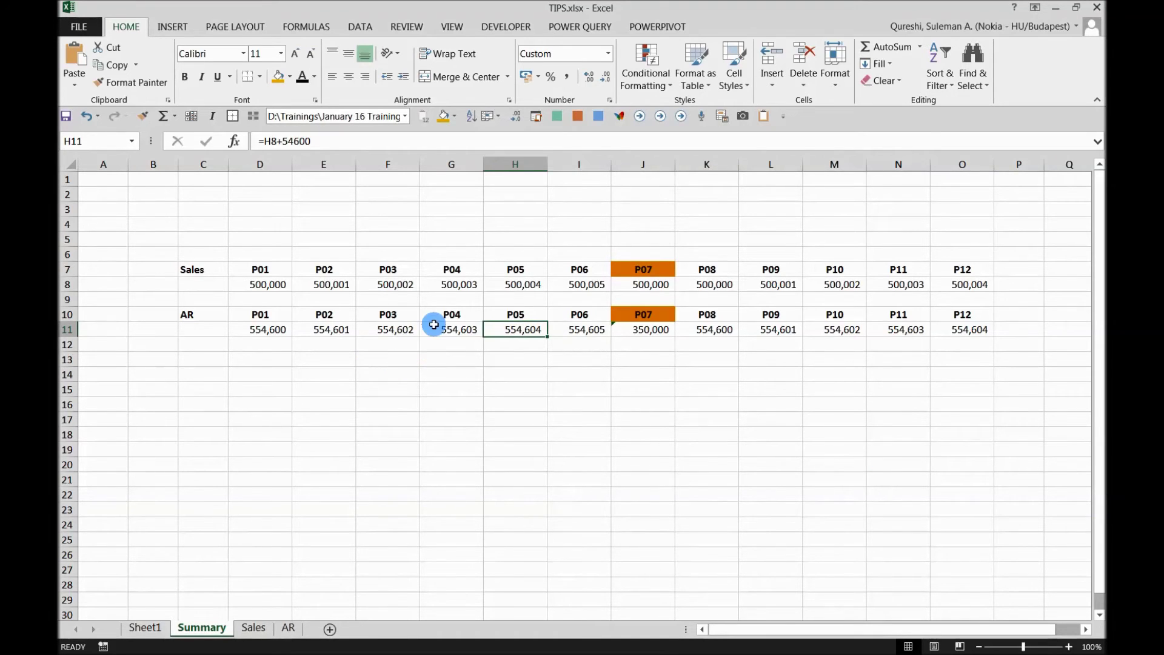
left_click(381, 285)
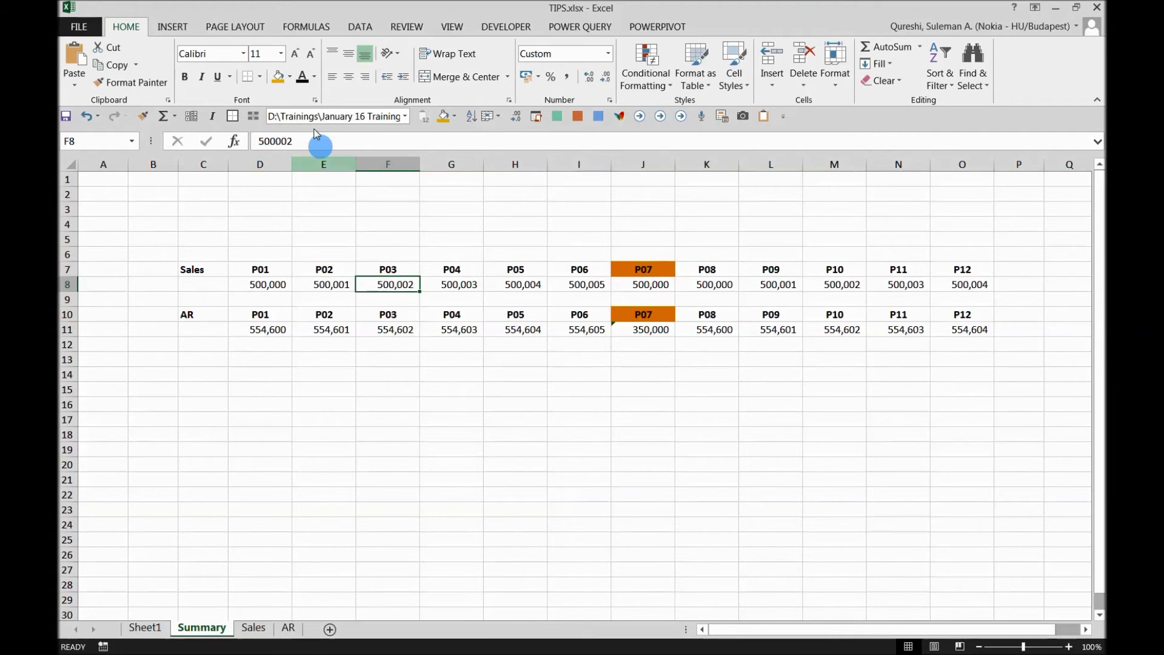
Use Go To Special to select the Summary sheet's constants, including numbers and text but excluding logicals and errors.
left_click(520, 366)
key("F5")
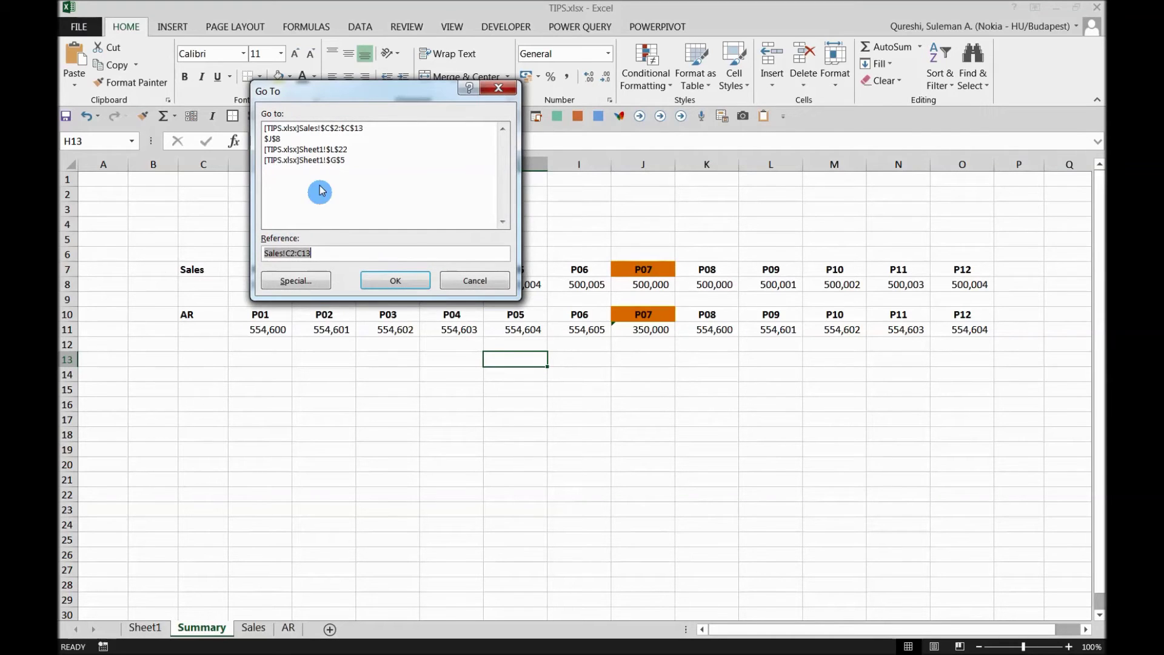
left_click(290, 283)
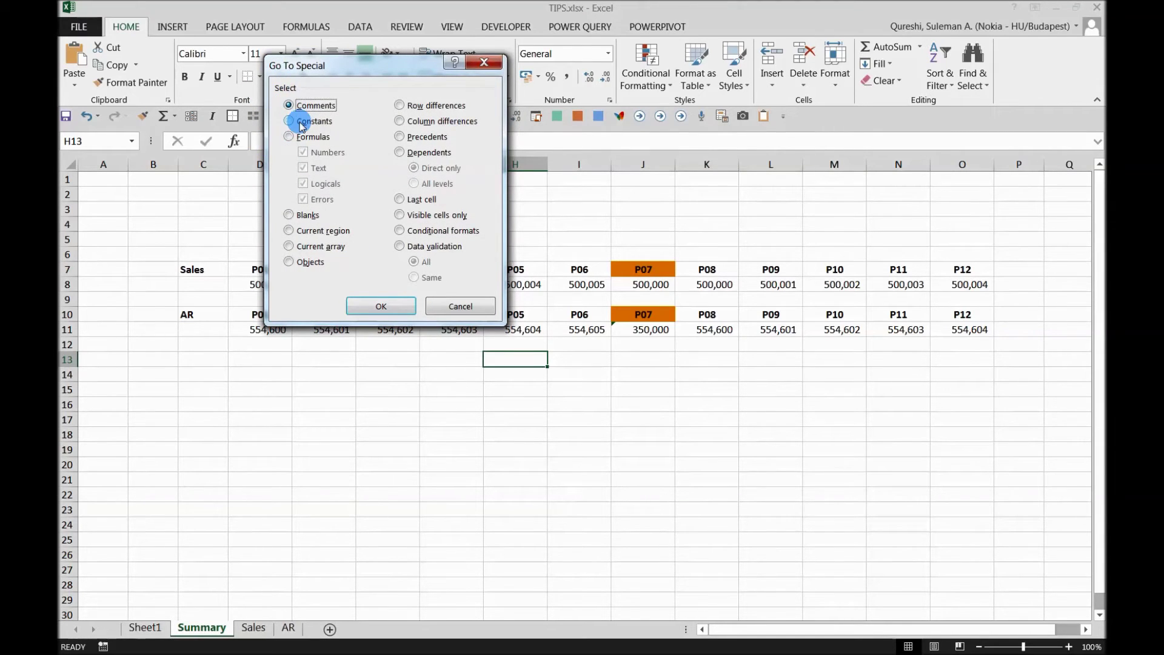
left_click(294, 122)
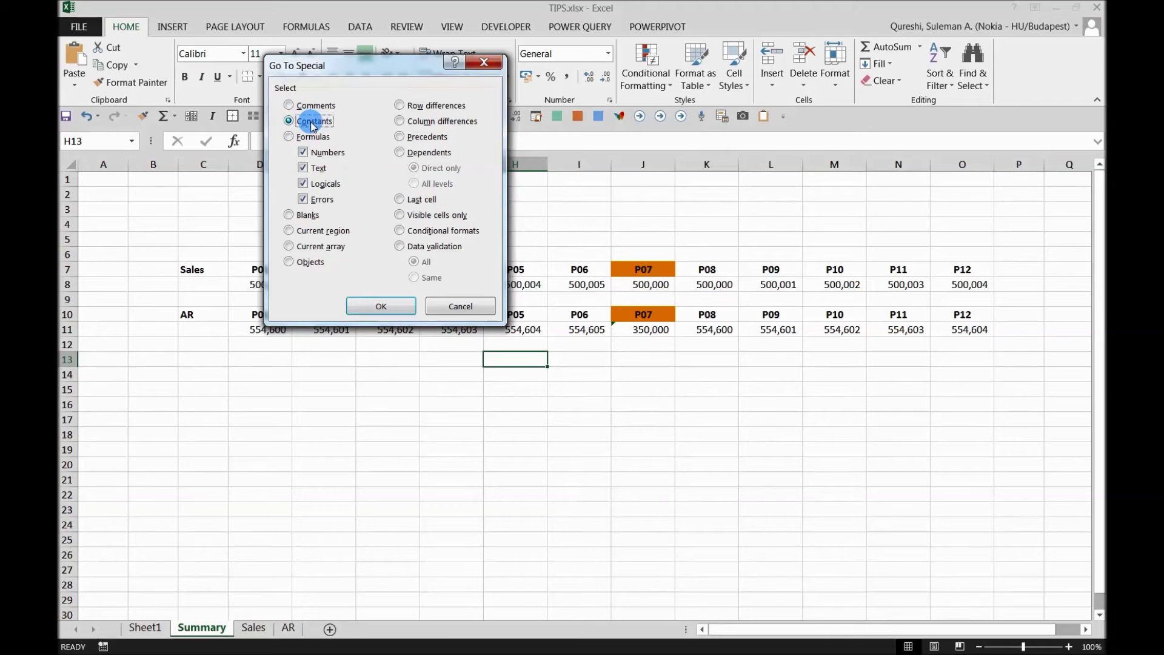
left_click(303, 170)
left_click(303, 184)
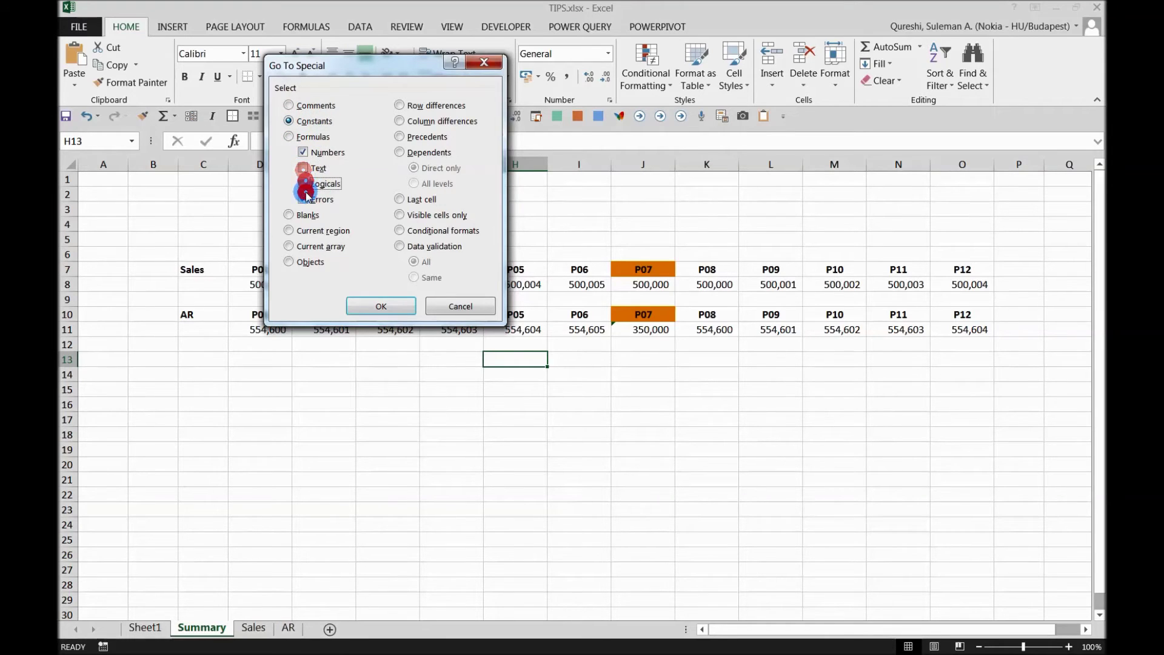
left_click(303, 199)
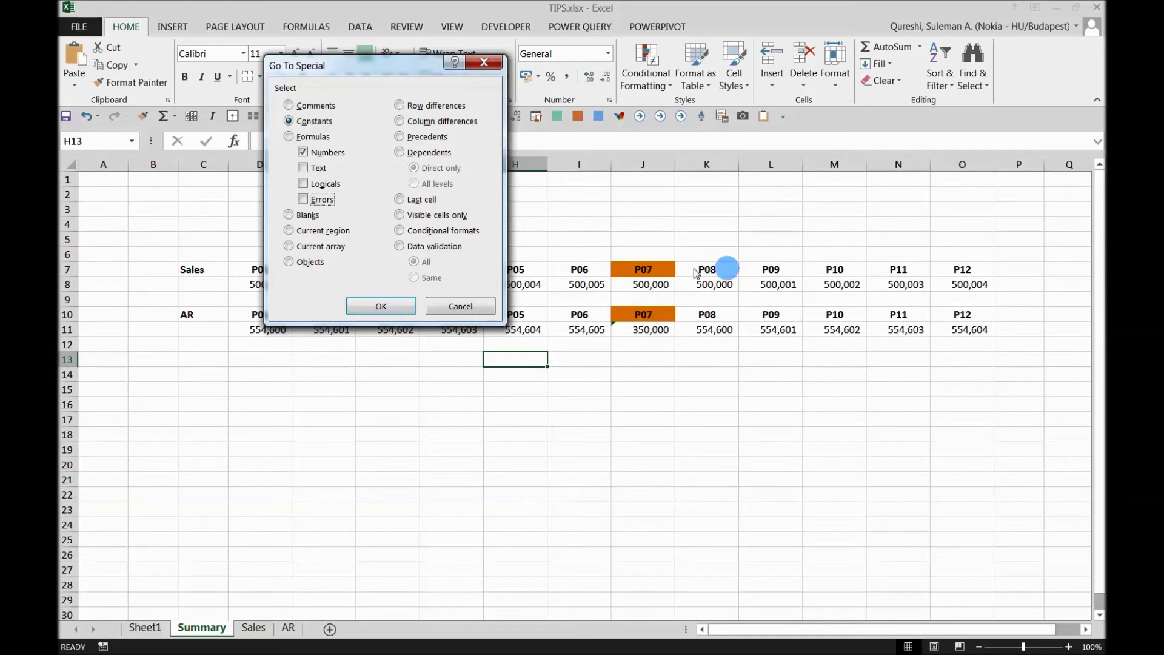
left_click(312, 168)
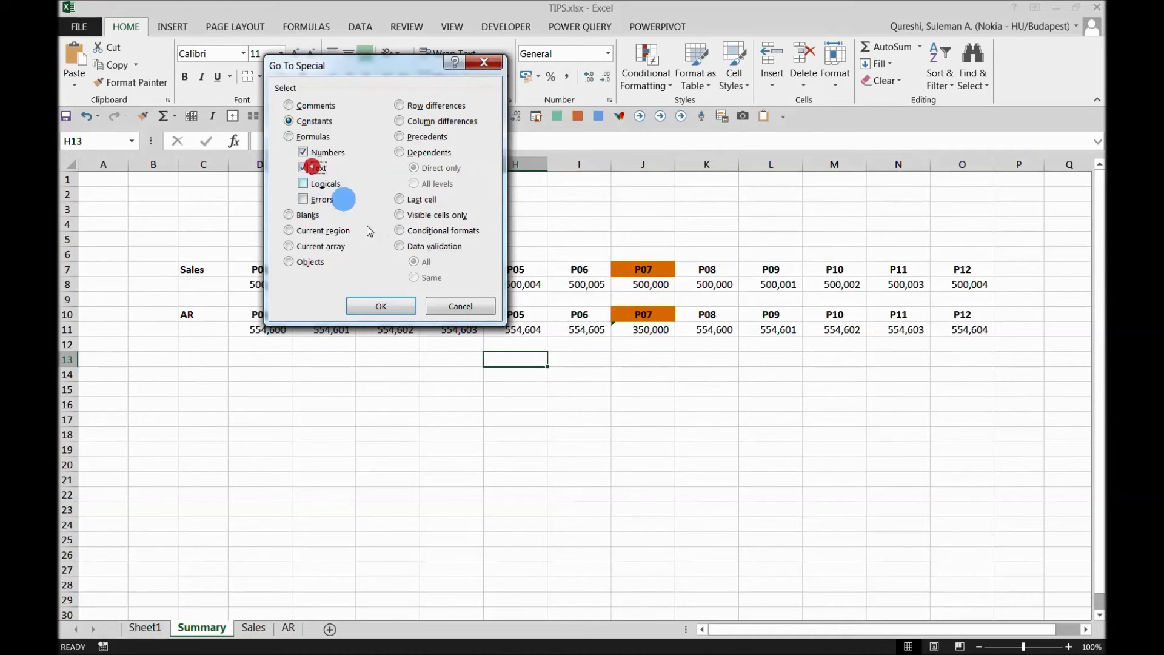
left_click(390, 303)
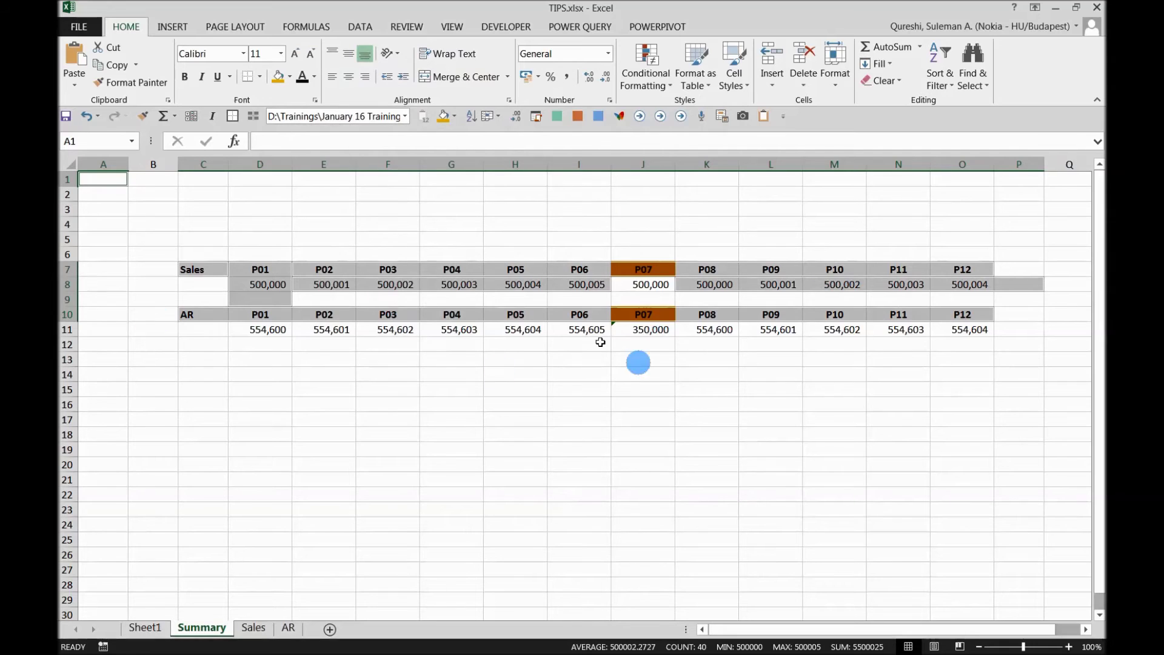
Set the font colour of the selected constants on the Summary sheet to blue.
left_click(313, 78)
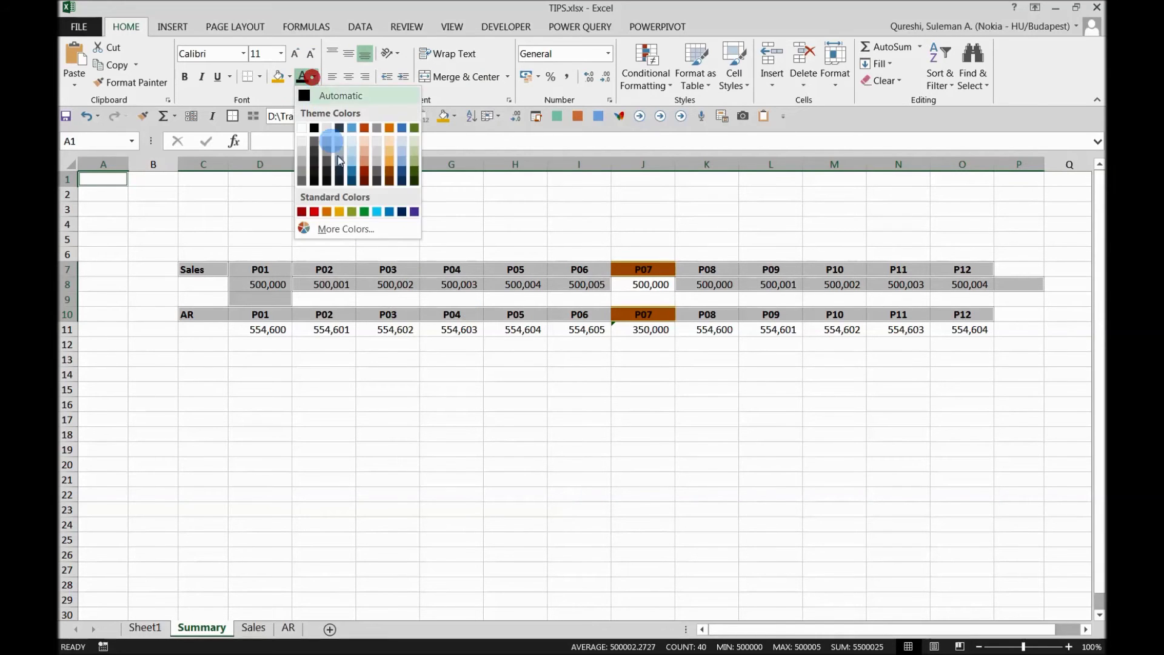
left_click(388, 211)
left_click(433, 374)
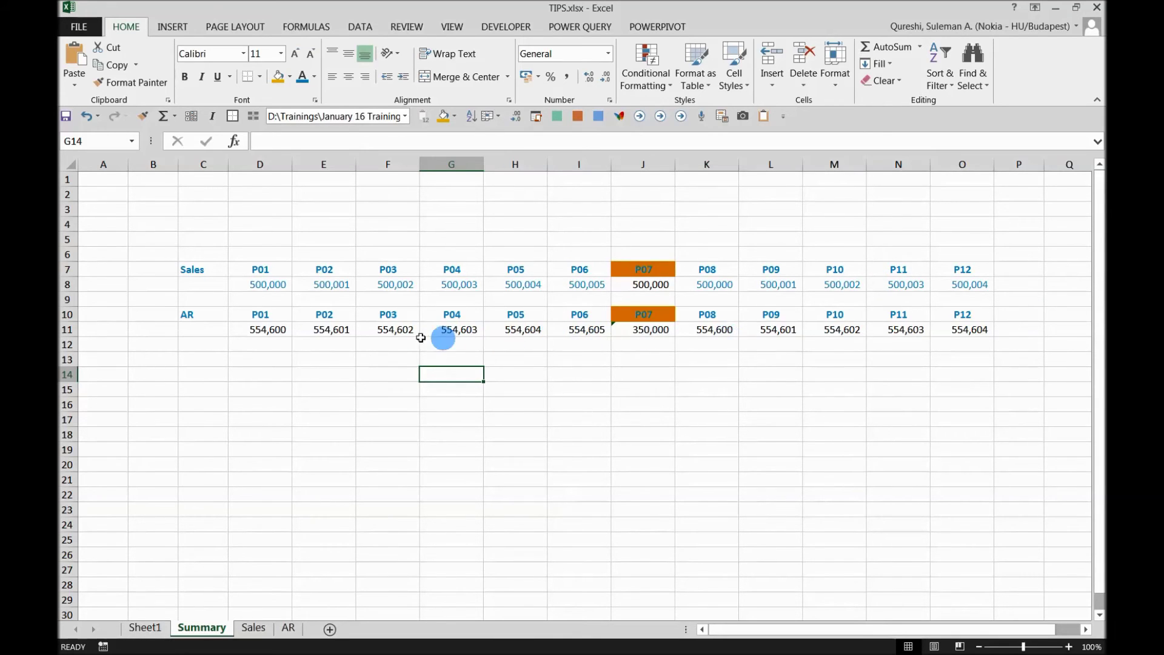
Compare the contents of AR cells G11, J11 and K11, Sales cell J8 and Sales cells D8 to G8 with their font colours.
left_click(640, 330)
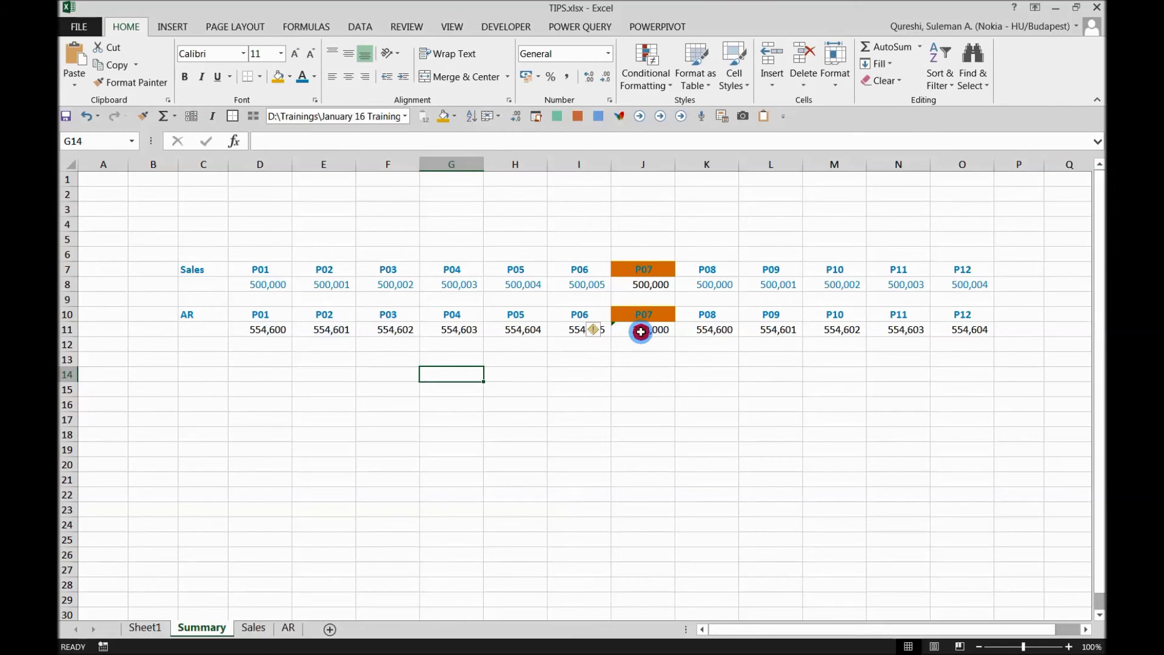
left_click(442, 329)
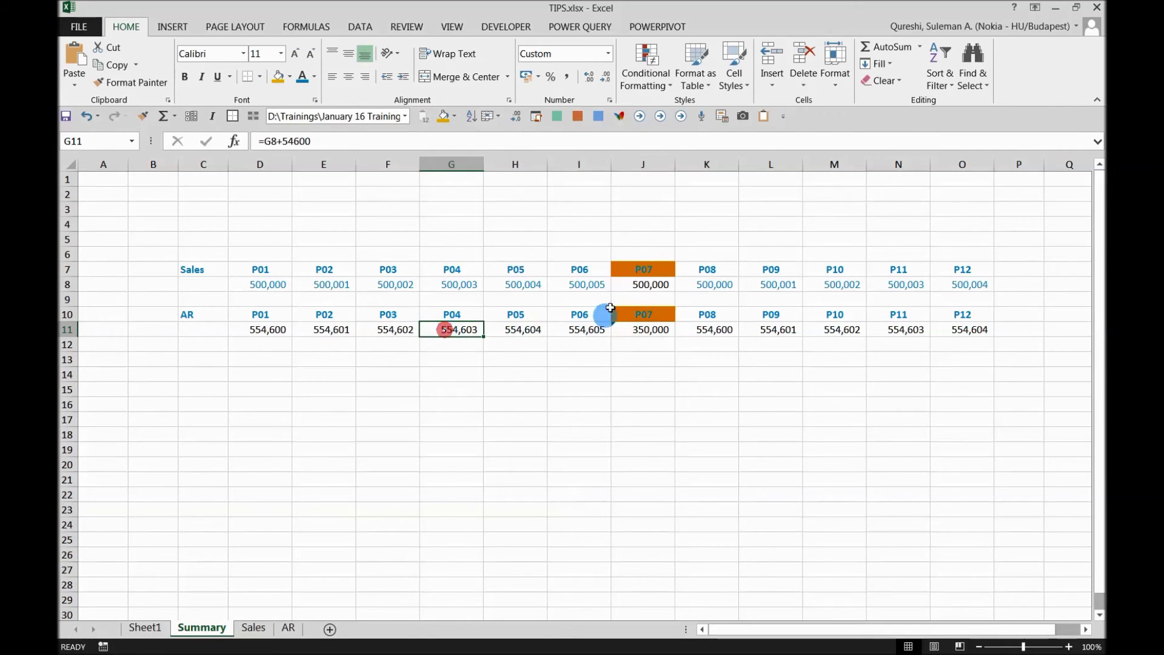
left_click(638, 286)
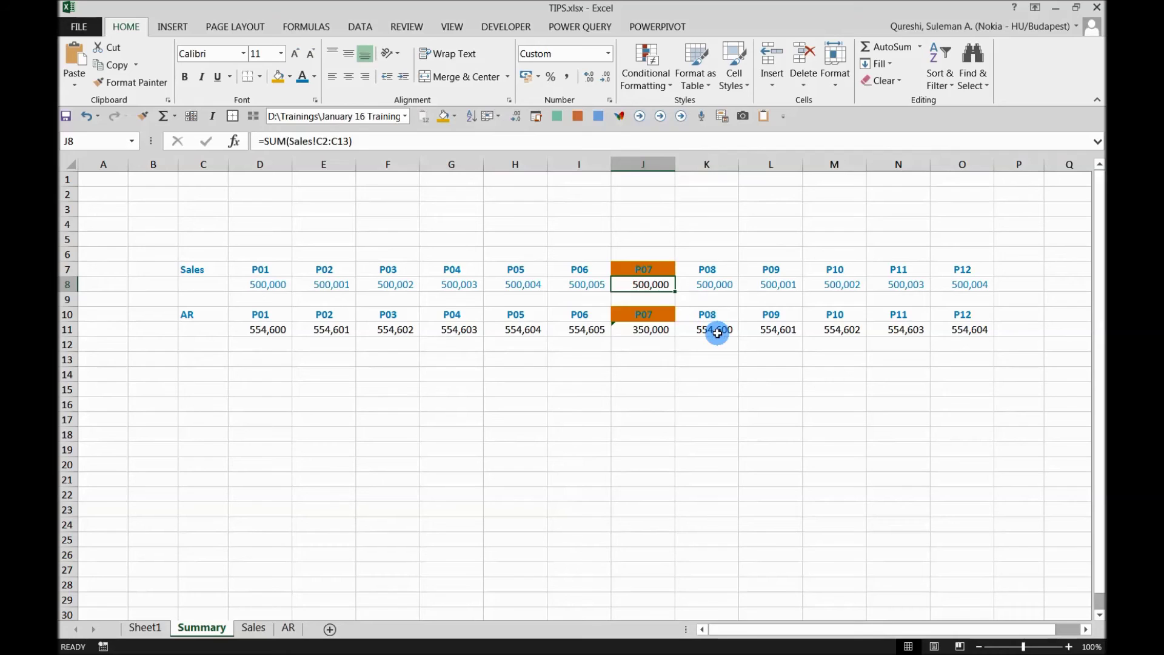
left_click(719, 332)
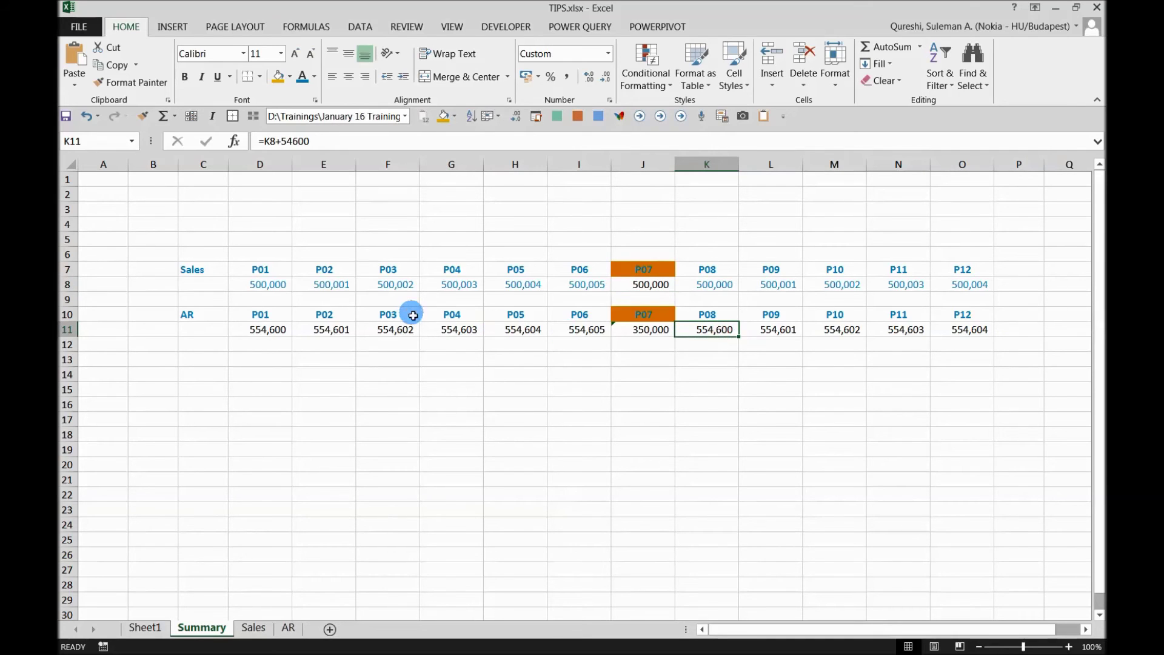
left_click(434, 291)
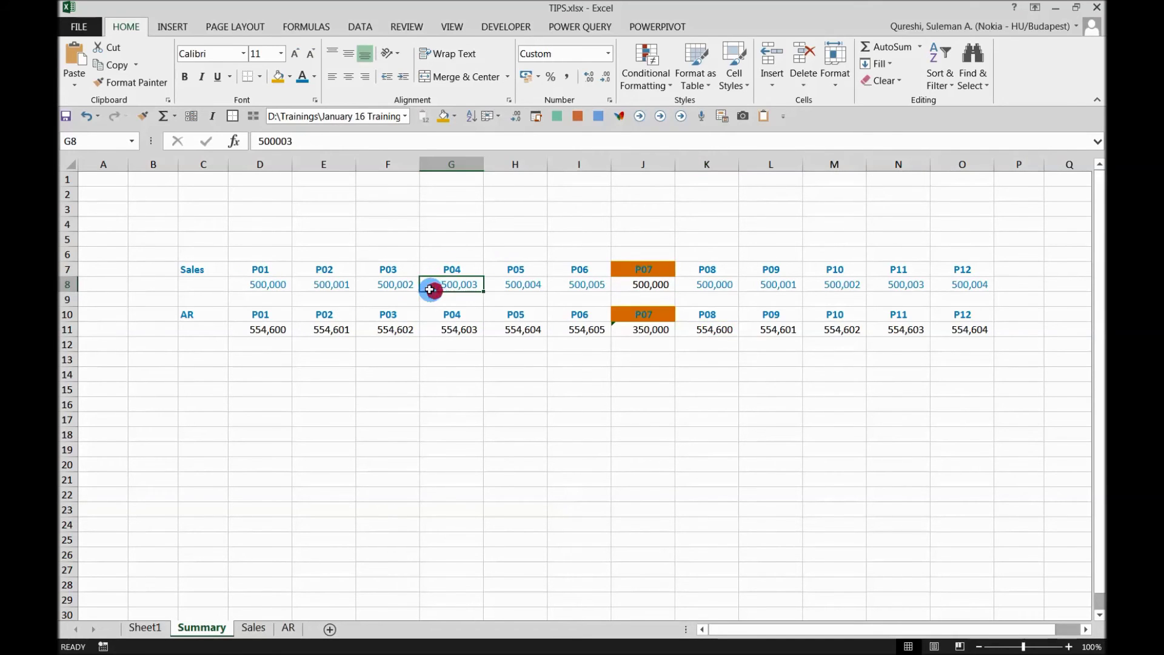
left_click(404, 289)
left_click(330, 283)
left_click(272, 284)
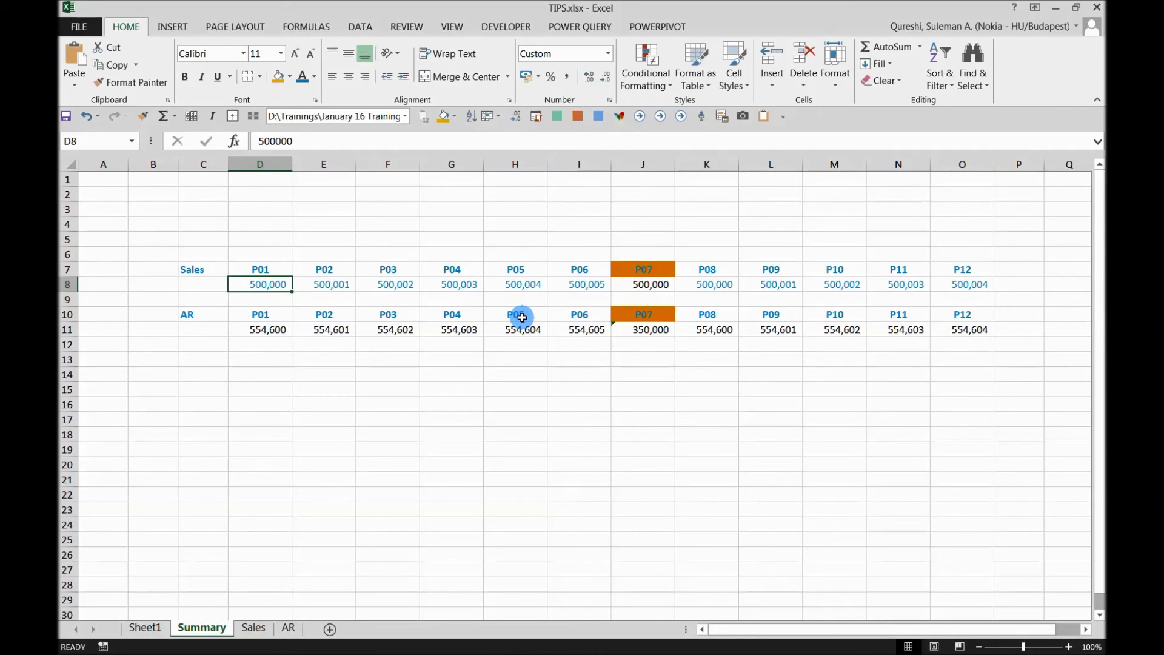
Undo the blue font colour applied to the text and number constants.
key("ctrl+z")
left_click(544, 360)
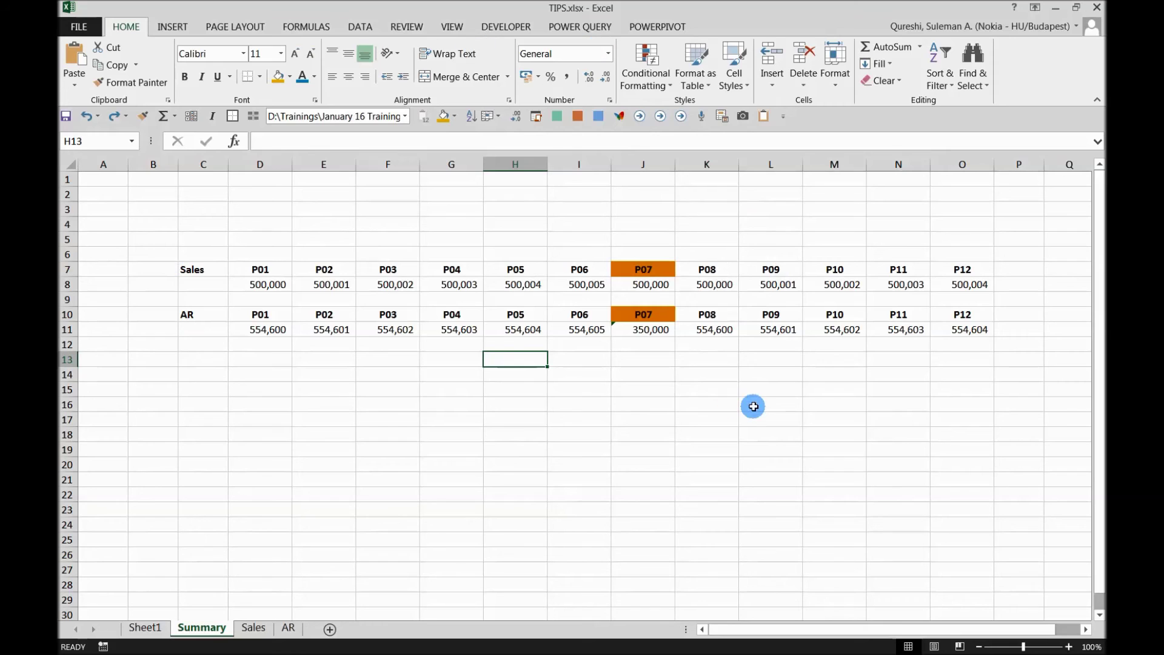
left_click(538, 350)
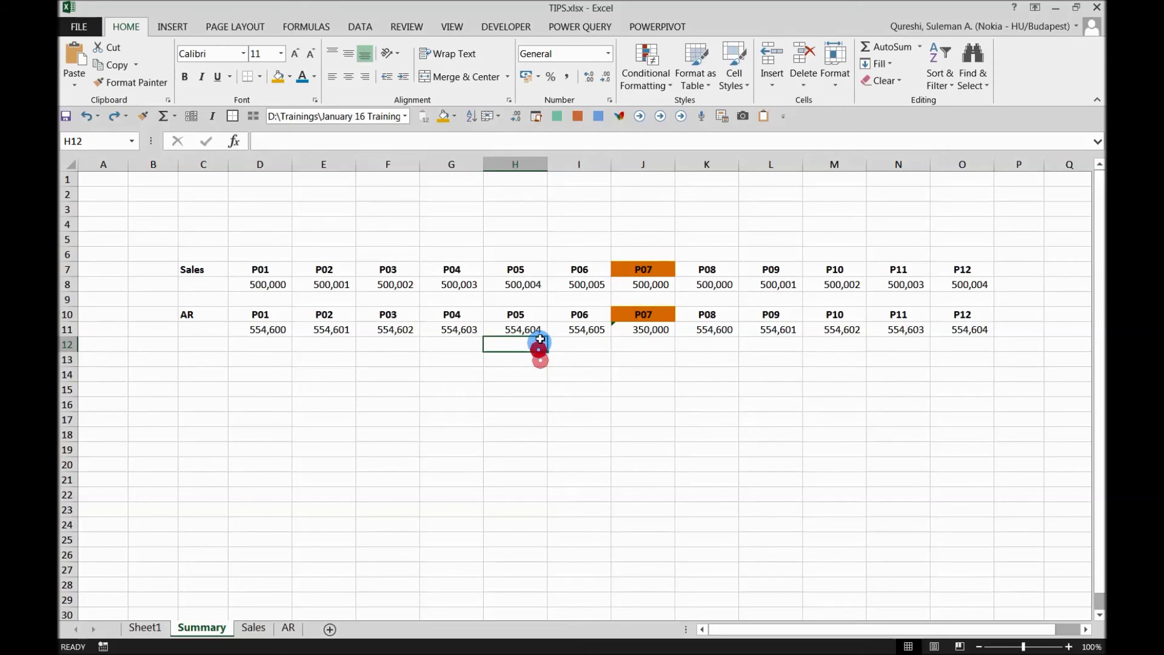
Select only the numeric constants with Go To Special, excluding text, logicals and errors, and set their font colour to blue.
key("F5")
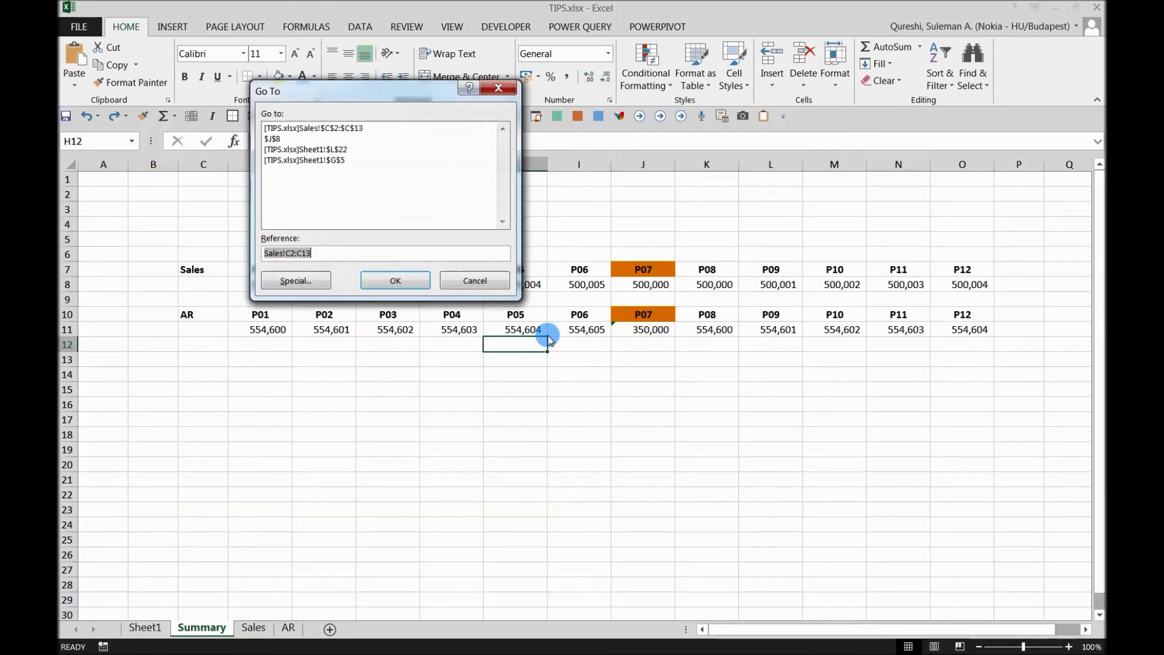
left_click(293, 276)
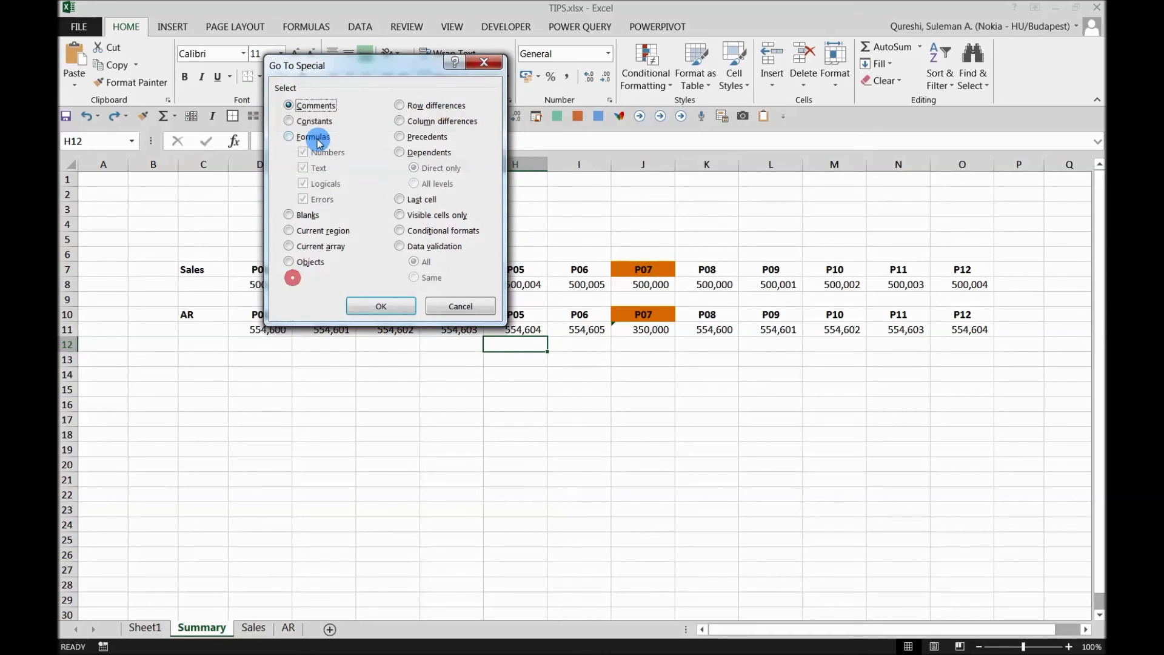
left_click(310, 124)
left_click(305, 168)
left_click(308, 183)
left_click(309, 195)
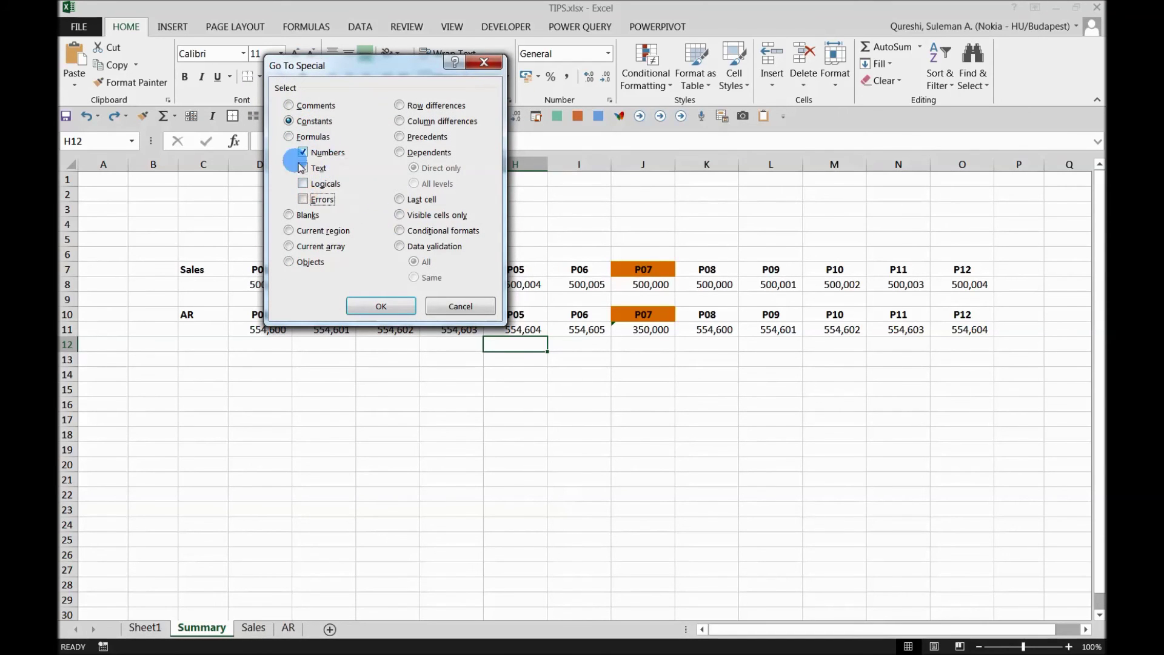
left_click(395, 308)
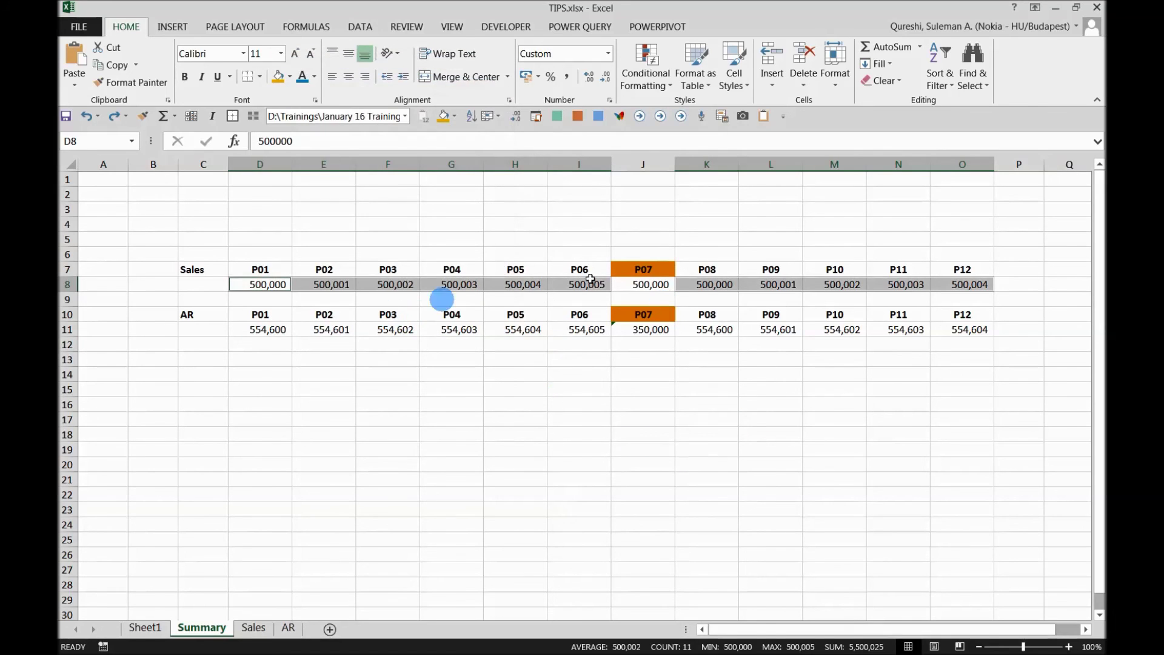
left_click(302, 77)
left_click(395, 378)
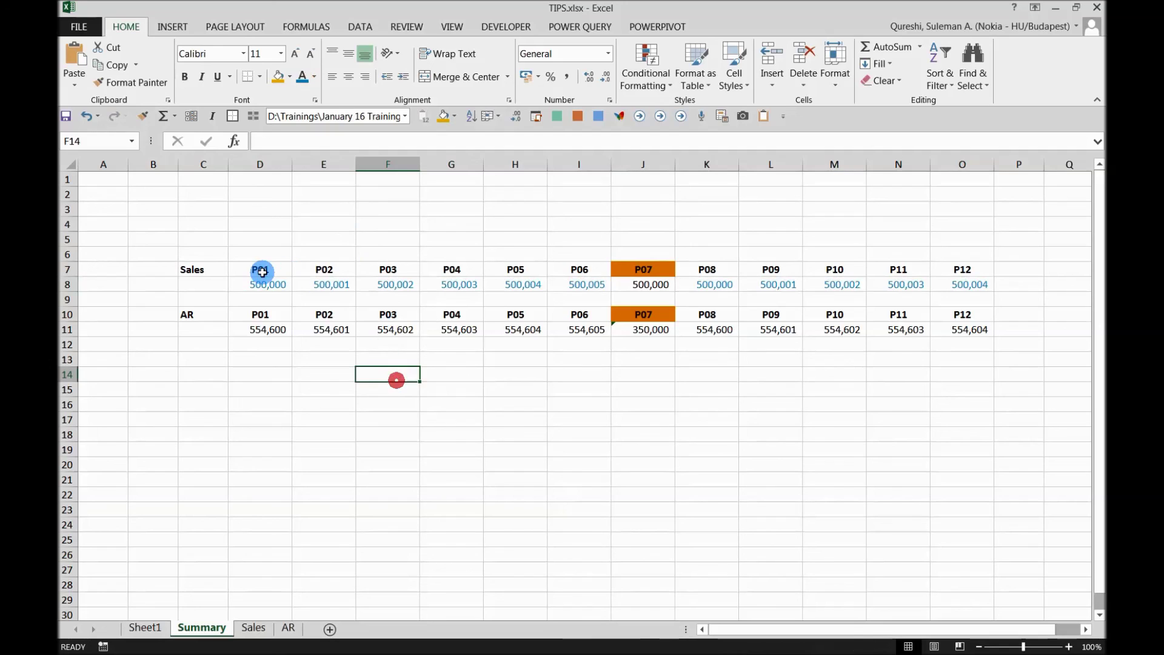
Examine the Sales cells for P01 and P03 to P06 and the AR cells for P04 to P06 to distinguish constants from formulas.
left_click(270, 289)
left_click(364, 284)
left_click(451, 285)
left_click(518, 285)
left_click(582, 285)
left_click(578, 328)
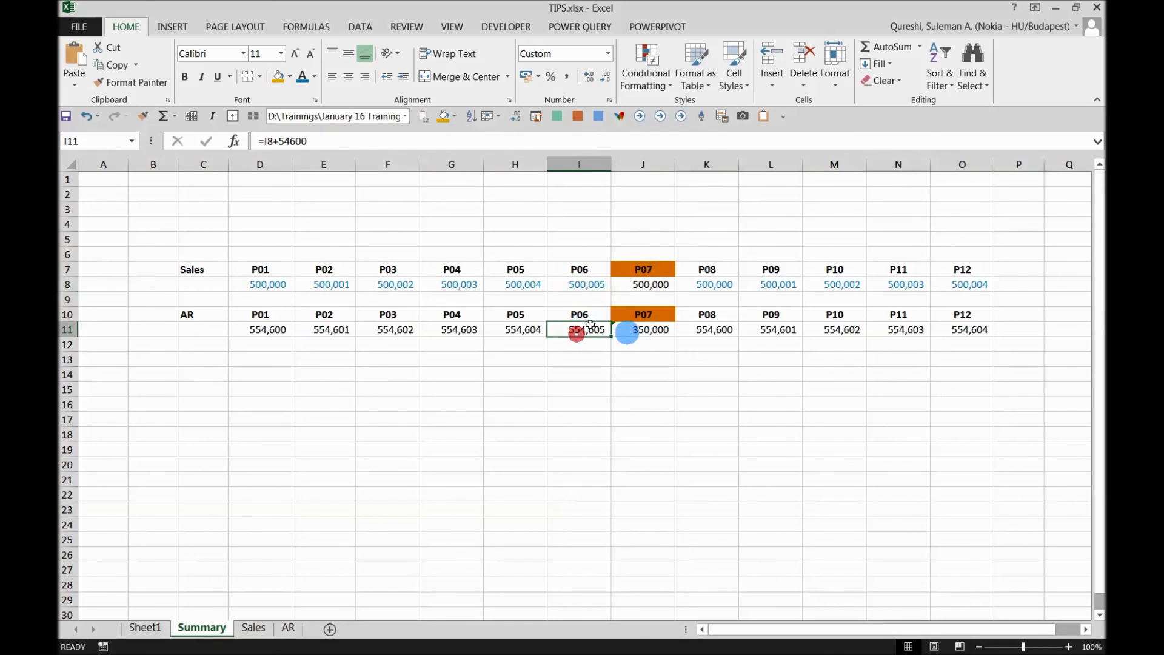
left_click(473, 336)
left_click(533, 330)
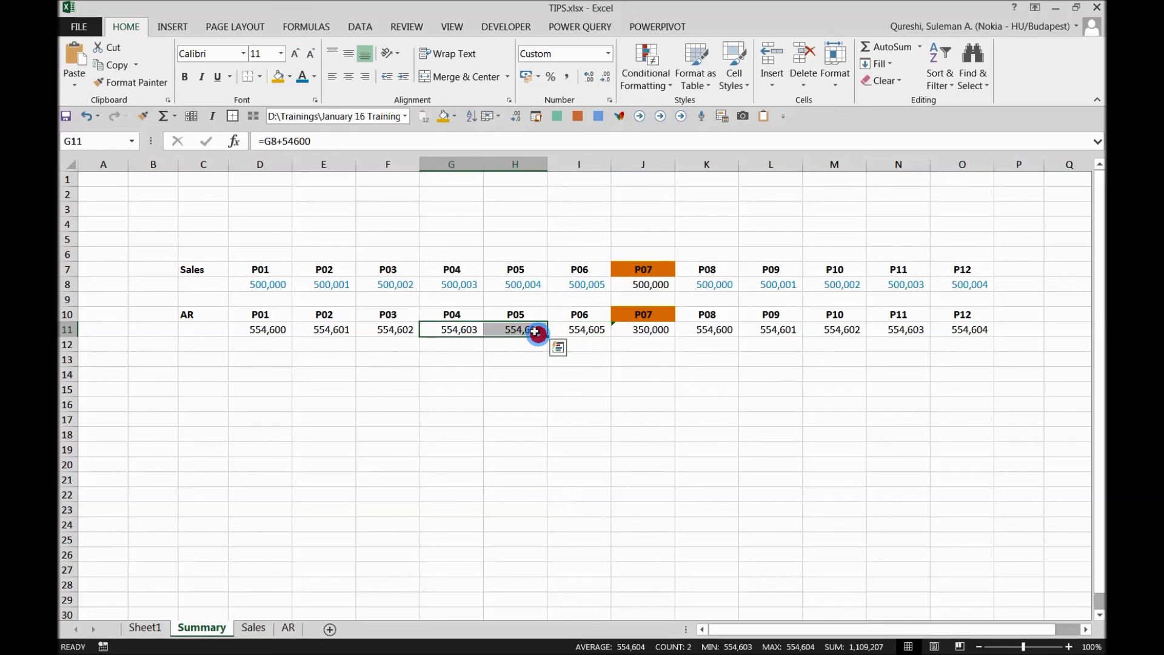
left_click(530, 296)
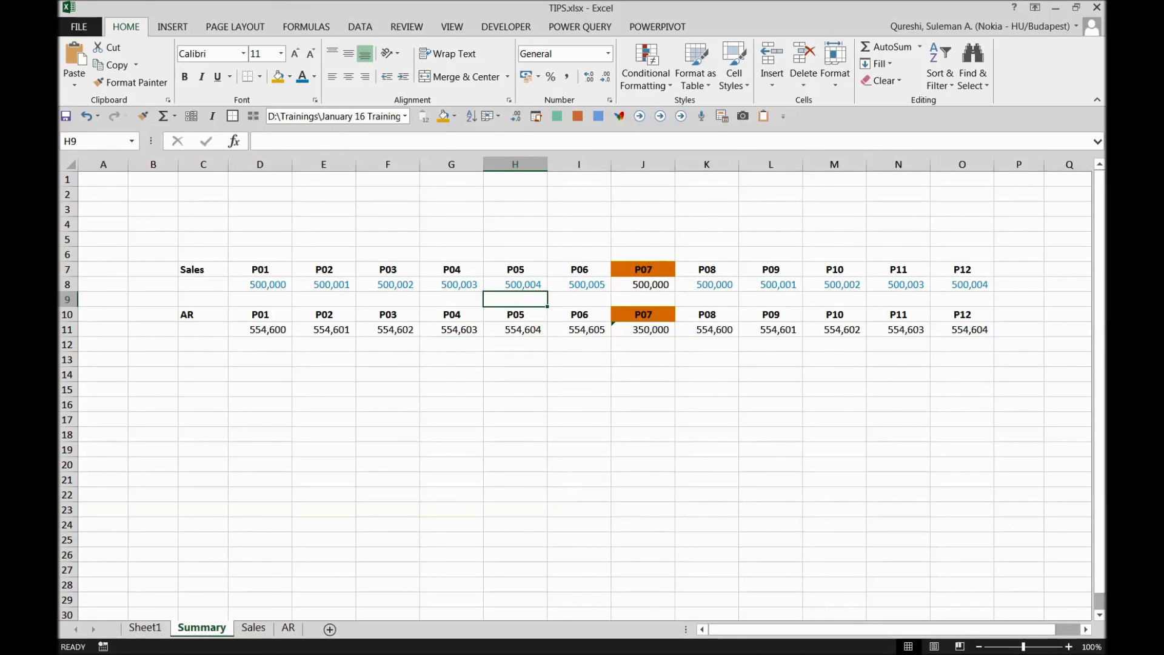
left_click(785, 313)
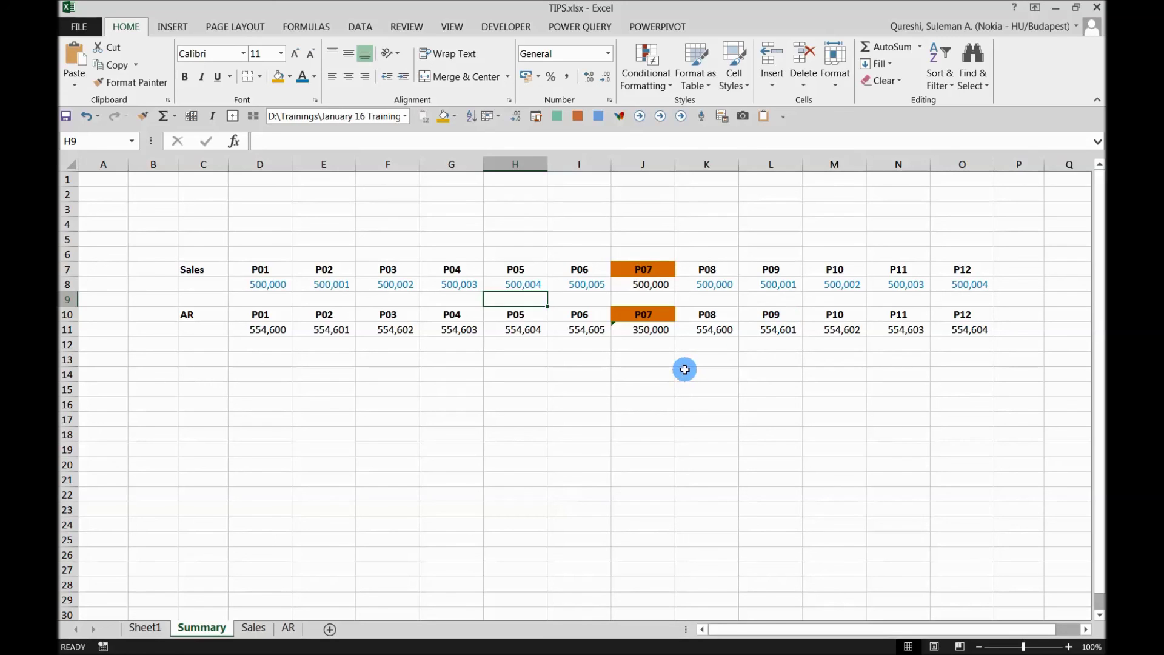